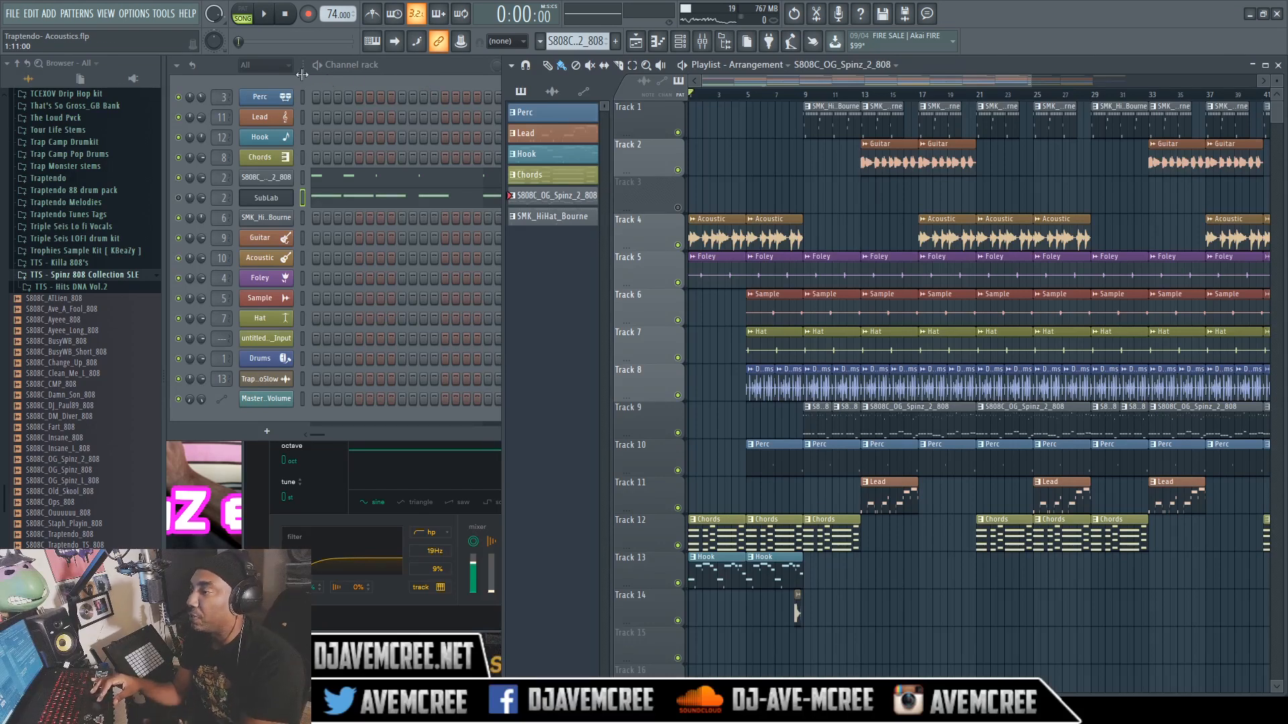
Play the arrangement from the start, then open the S808C_OG_Spinz_2_808 sampler channel and audition its waveform
{"action": "left_click", "coordinate": [265, 20]}
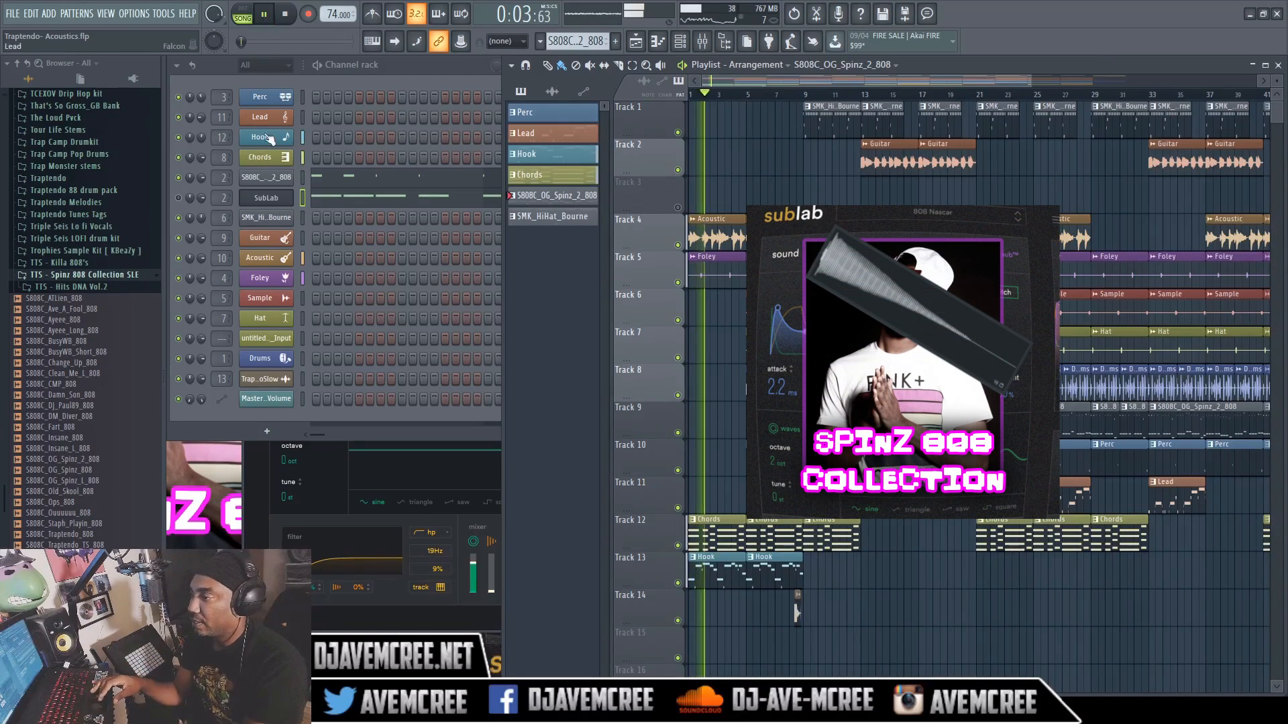
{"action": "left_click", "coordinate": [267, 176]}
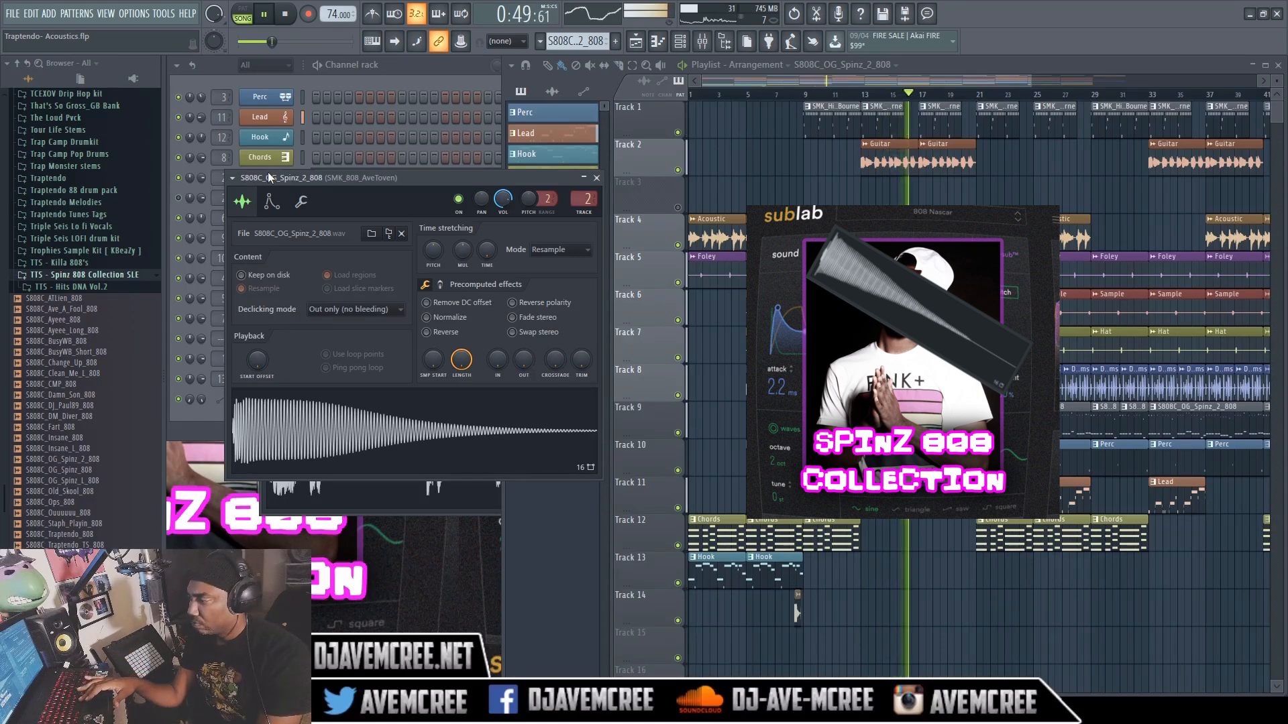
{"action": "key", "text": "space"}
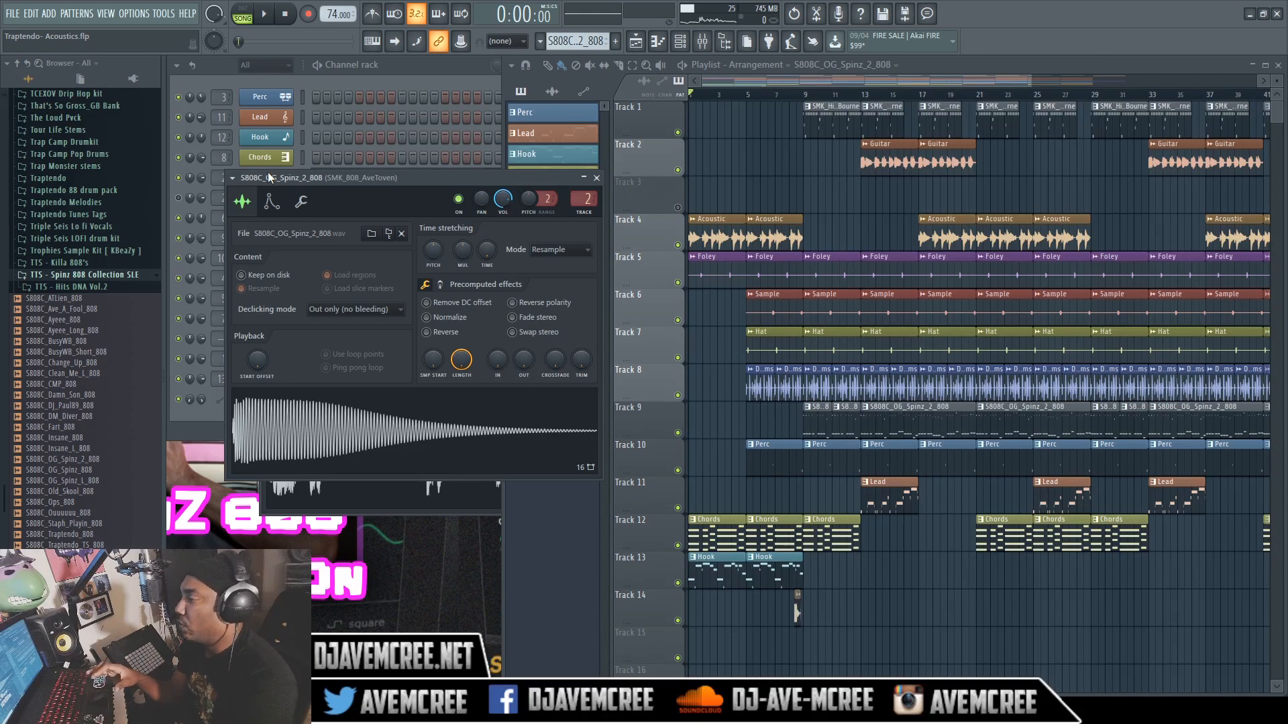
{"action": "left_click", "coordinate": [316, 430]}
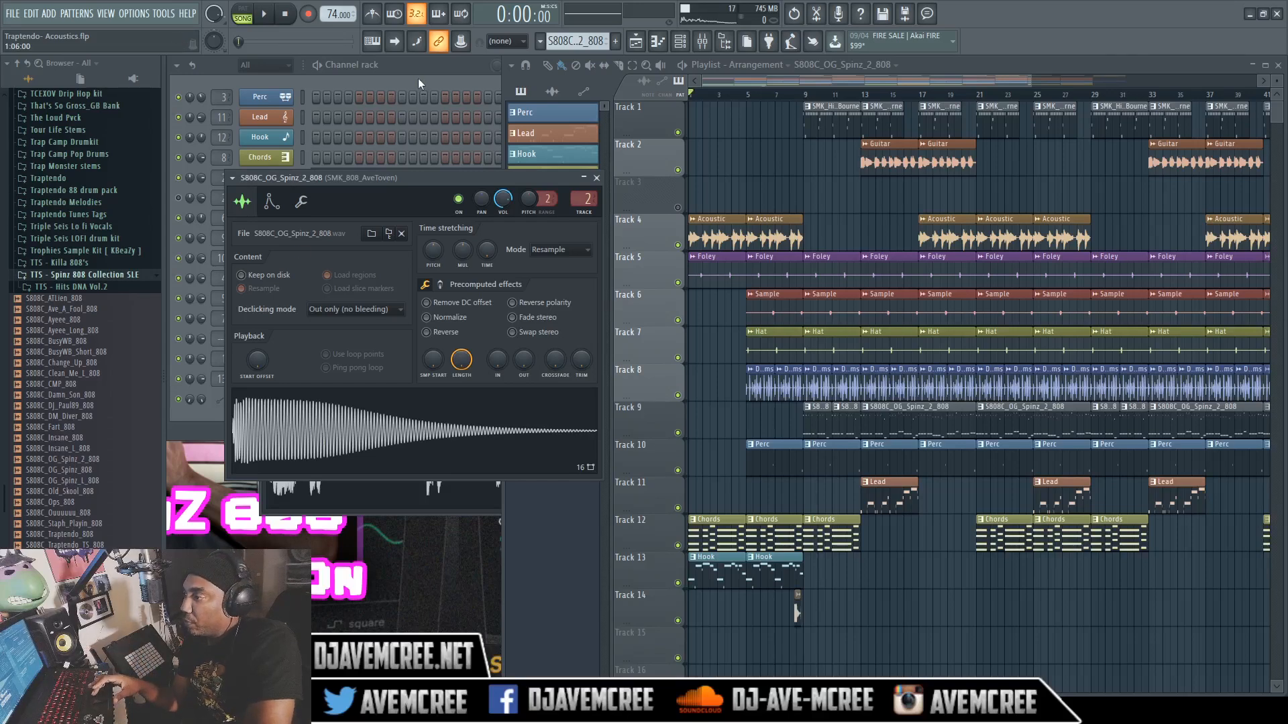
{"action": "left_click", "coordinate": [597, 179]}
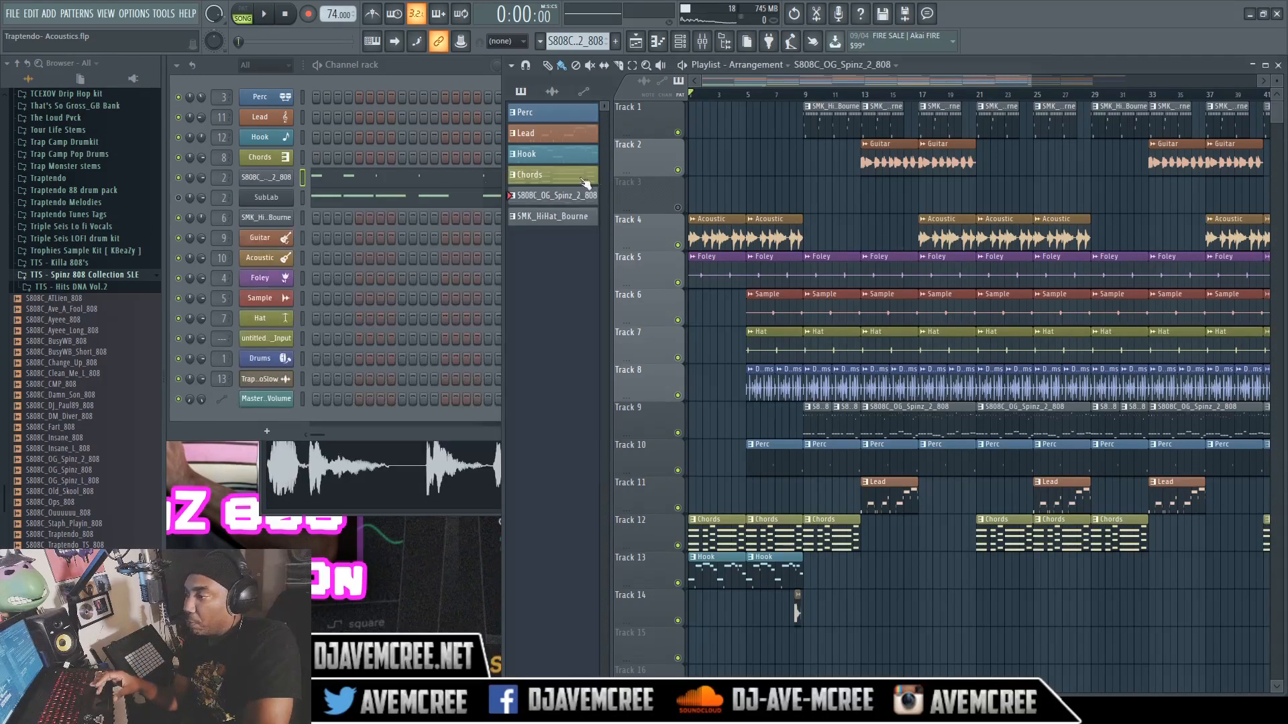
Switch the bass from the S808C_OG_Spinz_2_808 channel to SubLab by muting the sampler, and bring up the SubLab plugin
{"action": "left_click", "coordinate": [181, 186]}
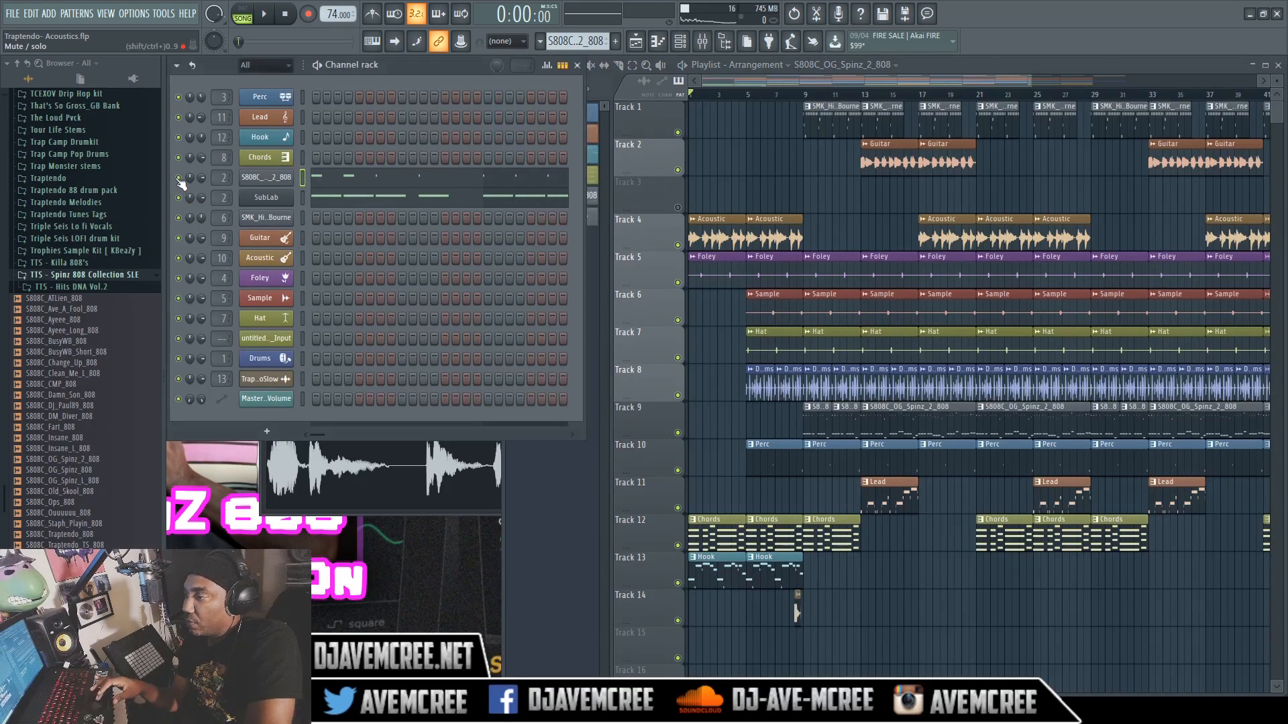
{"action": "left_click", "coordinate": [257, 199]}
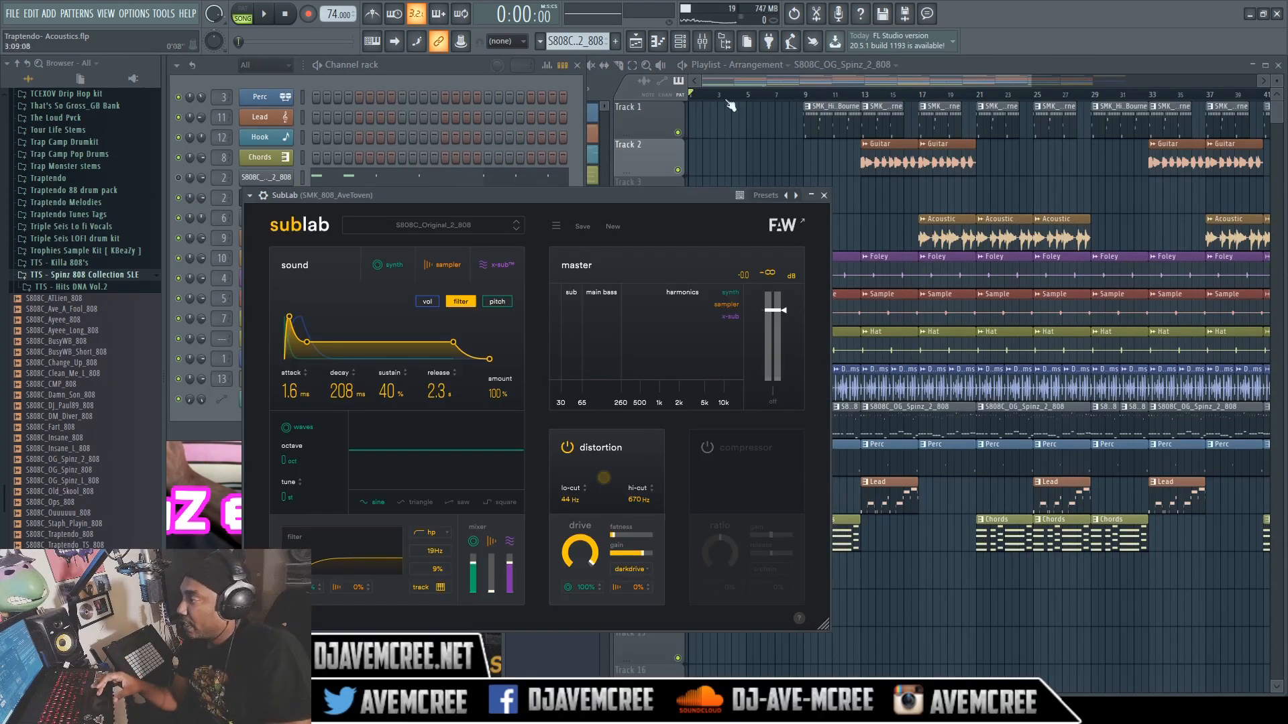
{"action": "left_click_drag", "start_coordinate": [658, 193], "coordinate": [607, 179]}
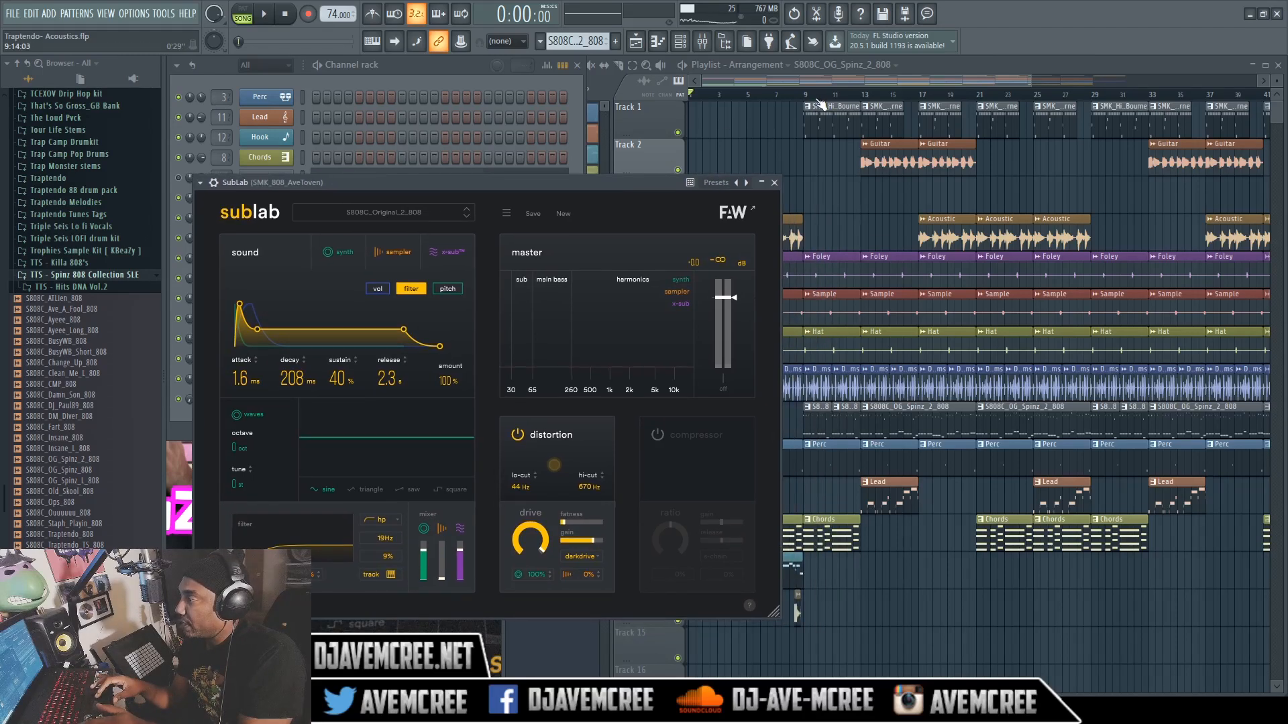
Select bars 9 to 13 in the playlist, set snapping to Line, and play that section with SubLab on the bass
{"action": "left_click_drag", "start_coordinate": [812, 99], "coordinate": [863, 100]}
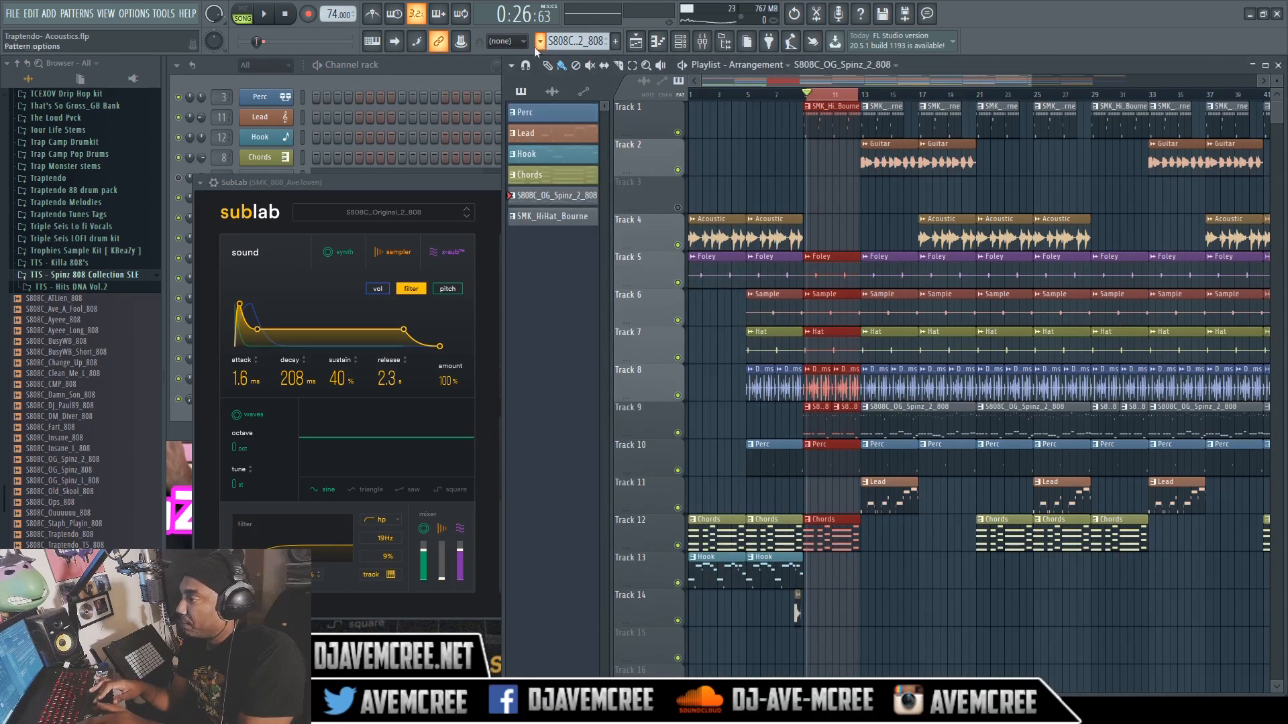
{"action": "left_click", "coordinate": [514, 43]}
{"action": "left_click", "coordinate": [512, 55]}
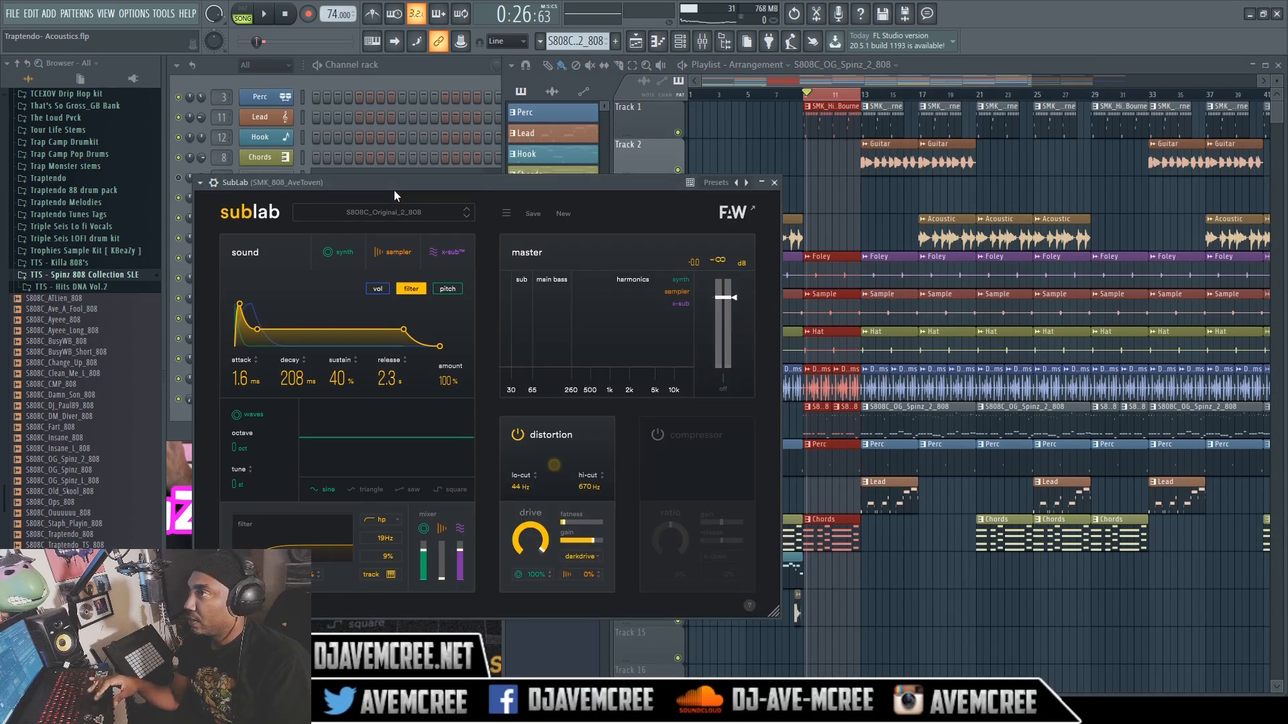
{"action": "left_click_drag", "start_coordinate": [393, 191], "coordinate": [521, 184]}
{"action": "key", "text": "space"}
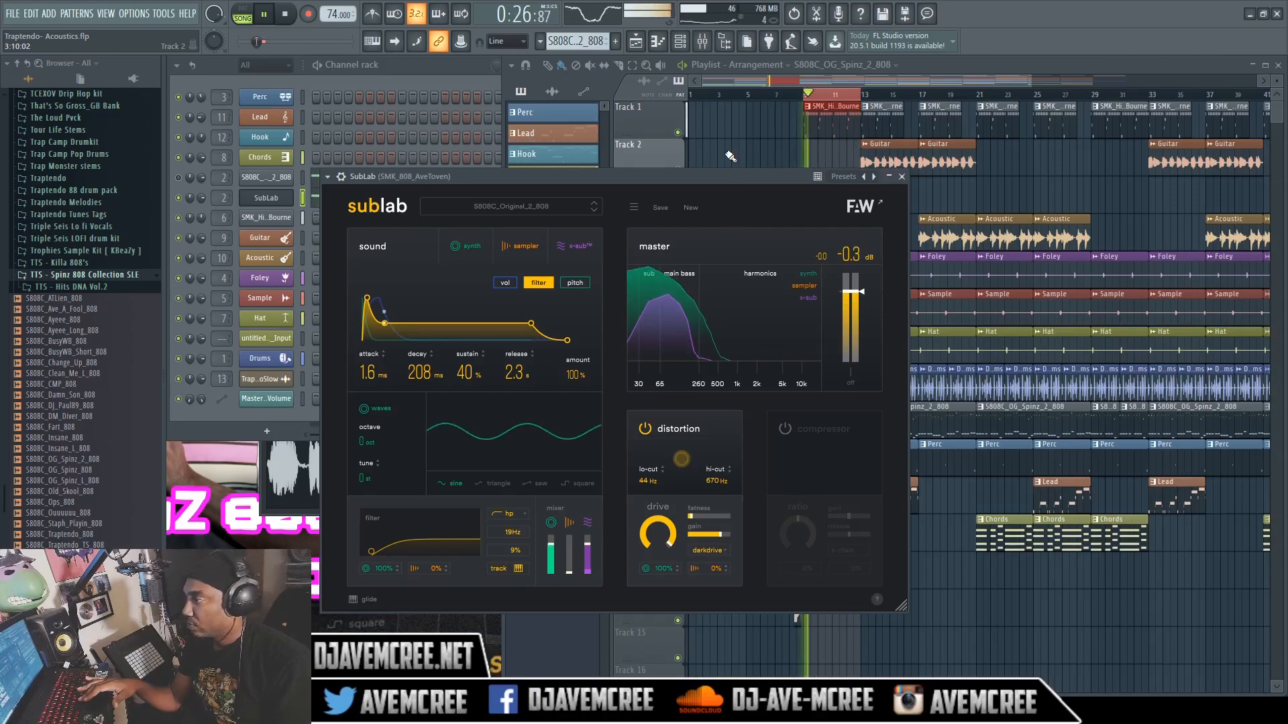
{"action": "key", "text": "space"}
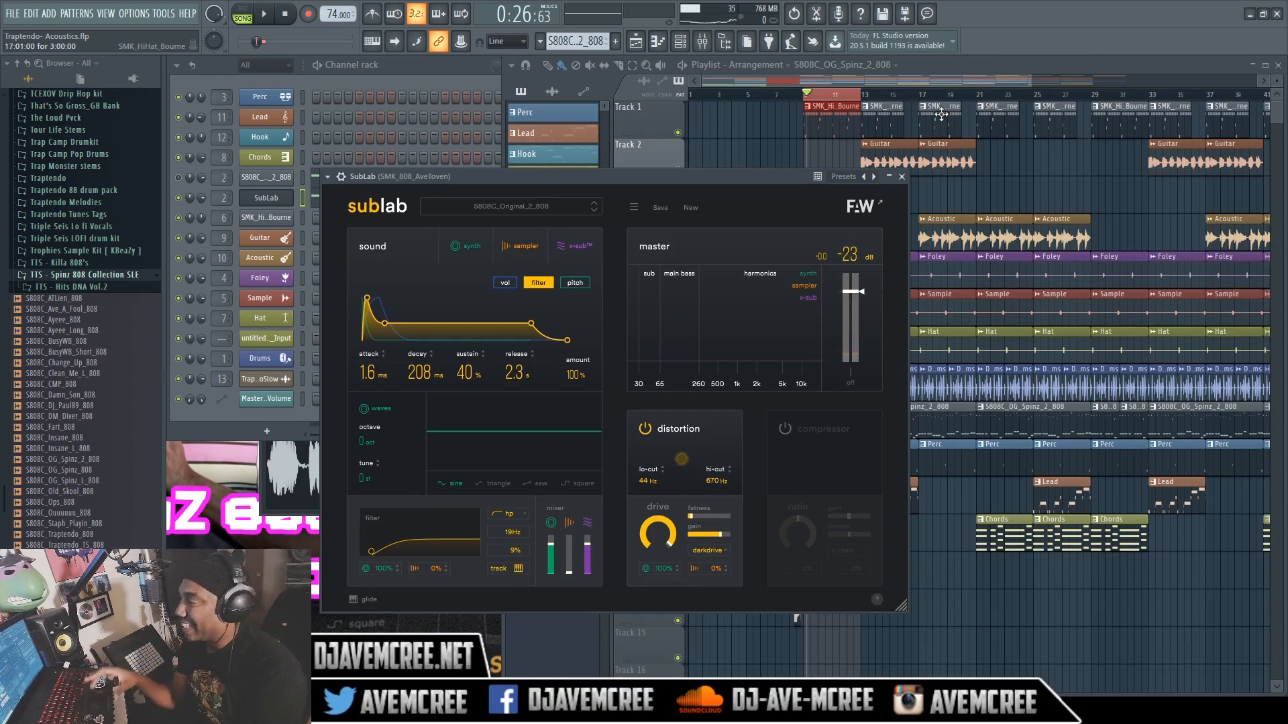
Clear the time selection, place the song position at bar 9, and reselect bars 9 to 13 as the loop
{"action": "left_click_drag", "start_coordinate": [750, 173], "coordinate": [823, 138]}
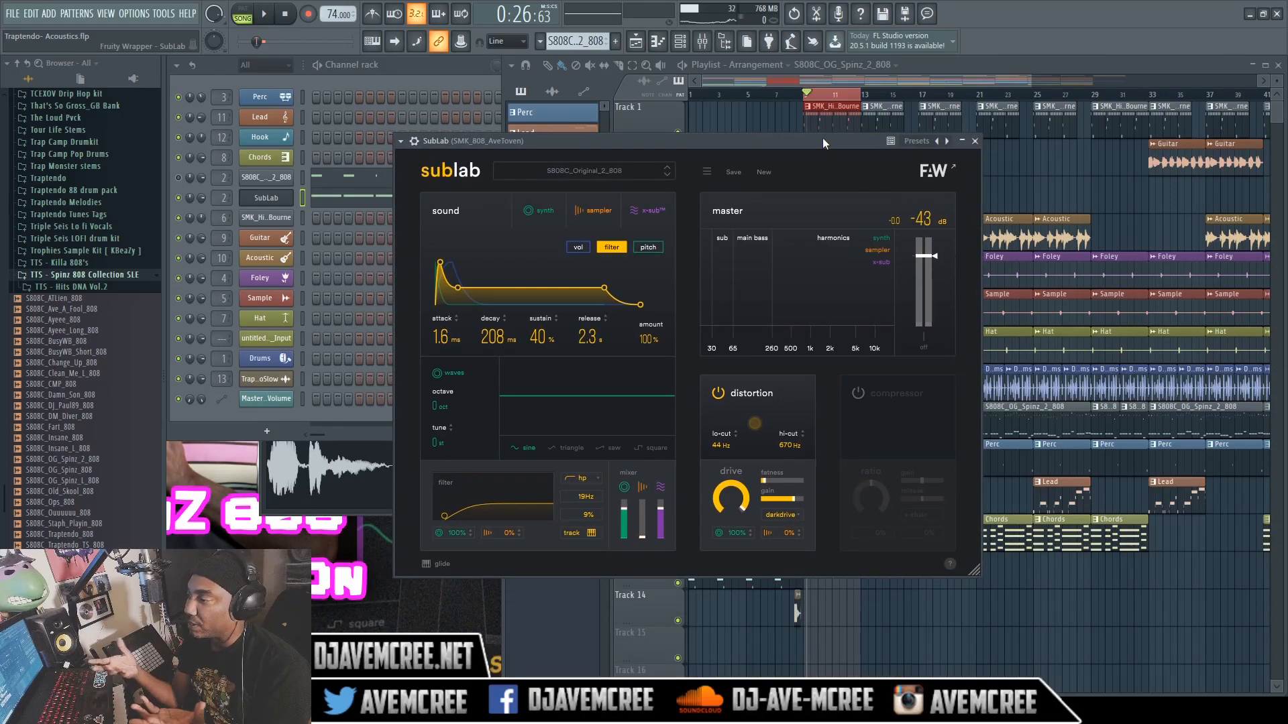
{"action": "left_click", "coordinate": [809, 103]}
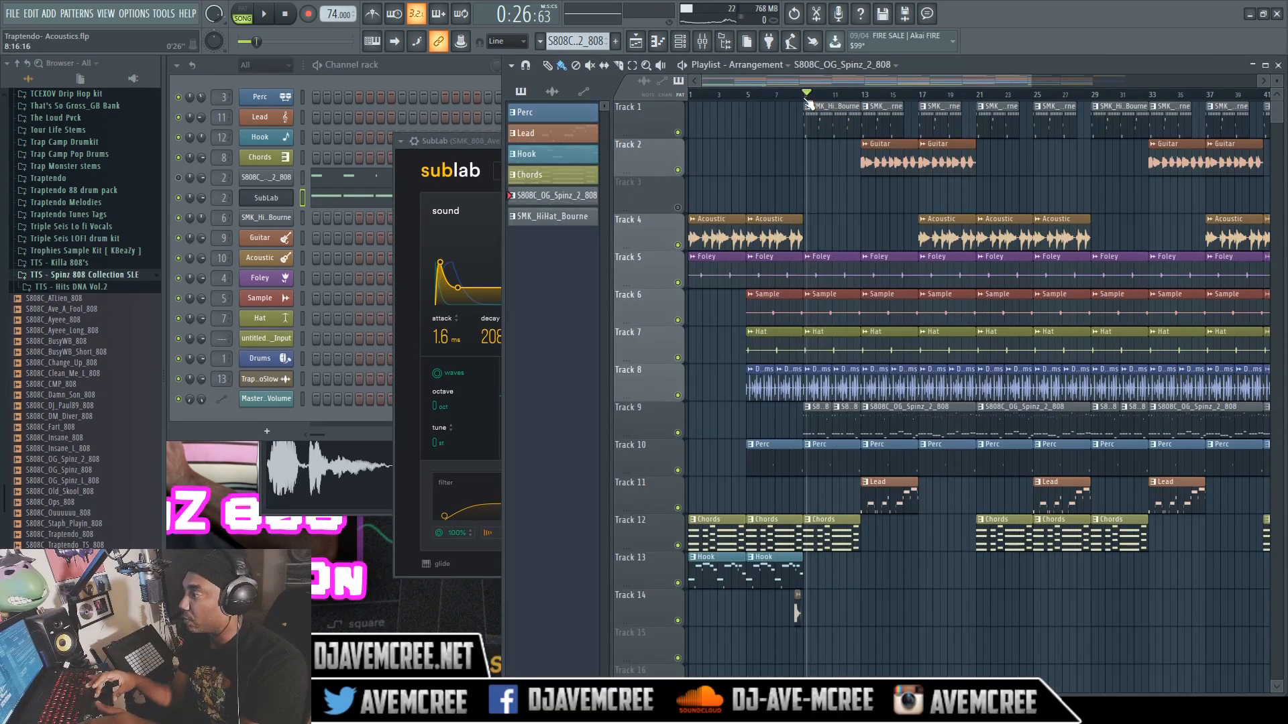
{"action": "left_click", "coordinate": [804, 97]}
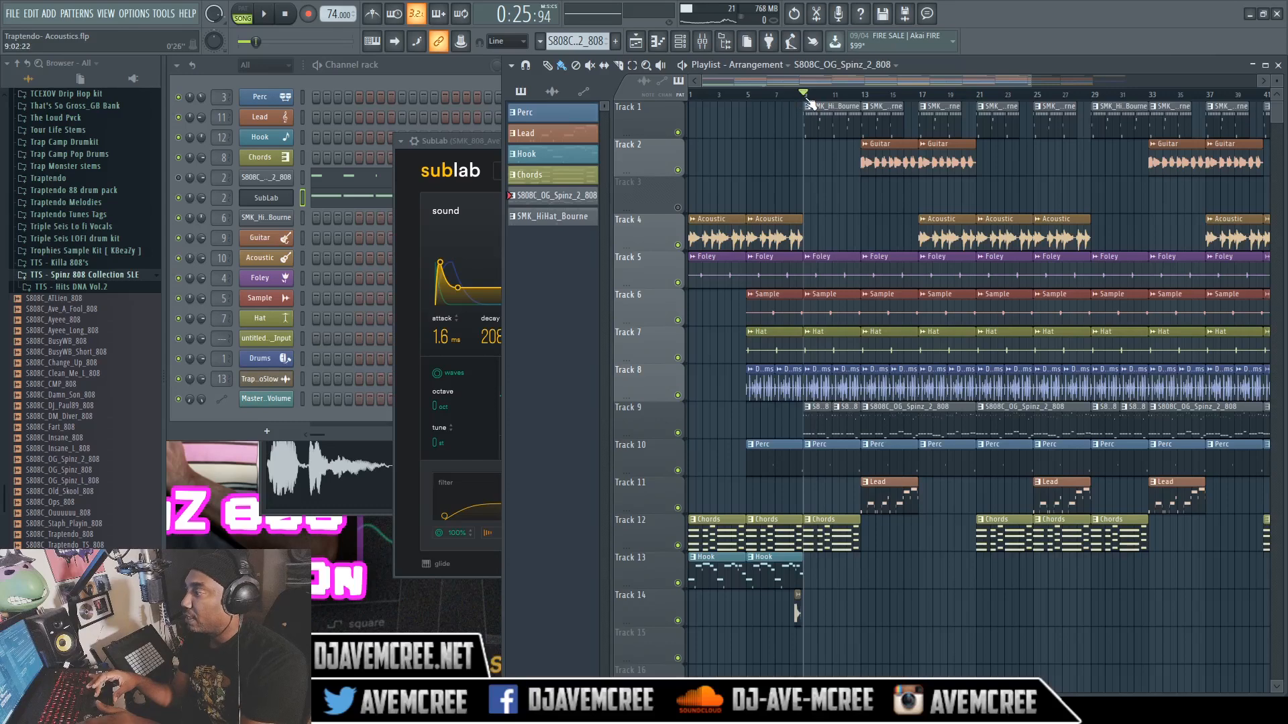
{"action": "left_click_drag", "start_coordinate": [809, 101], "coordinate": [866, 108]}
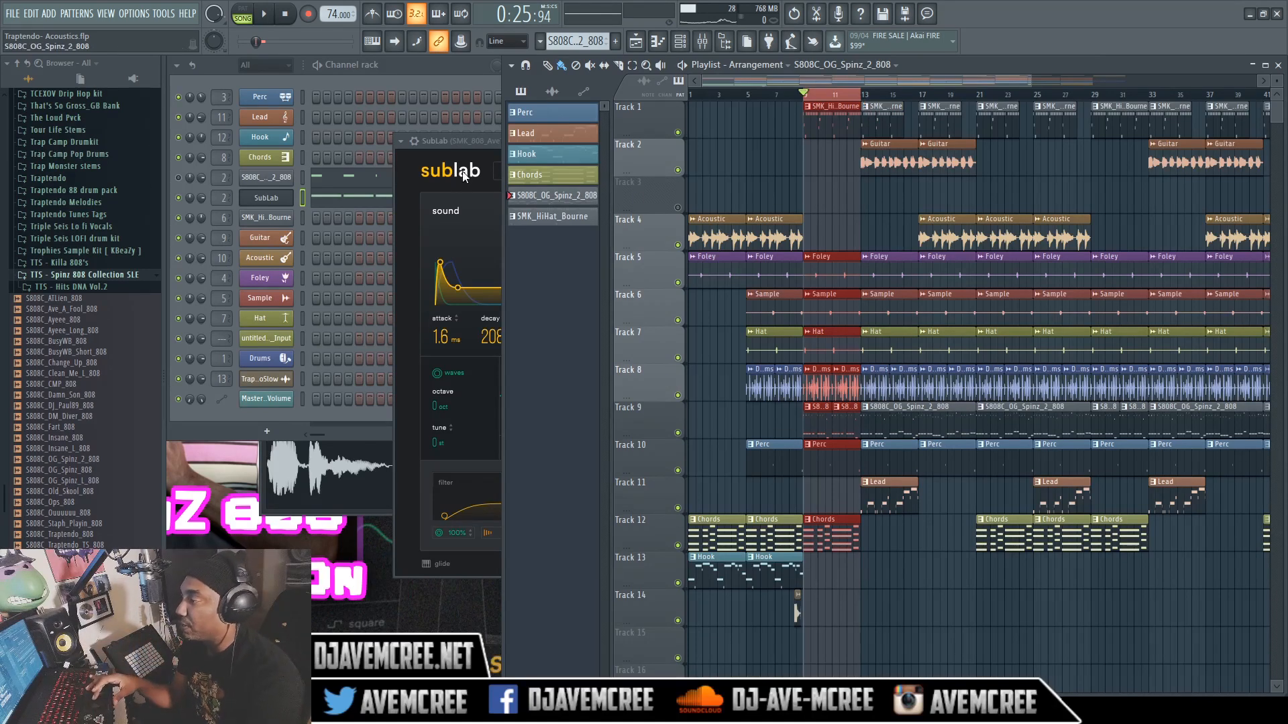
{"action": "left_click", "coordinate": [476, 144]}
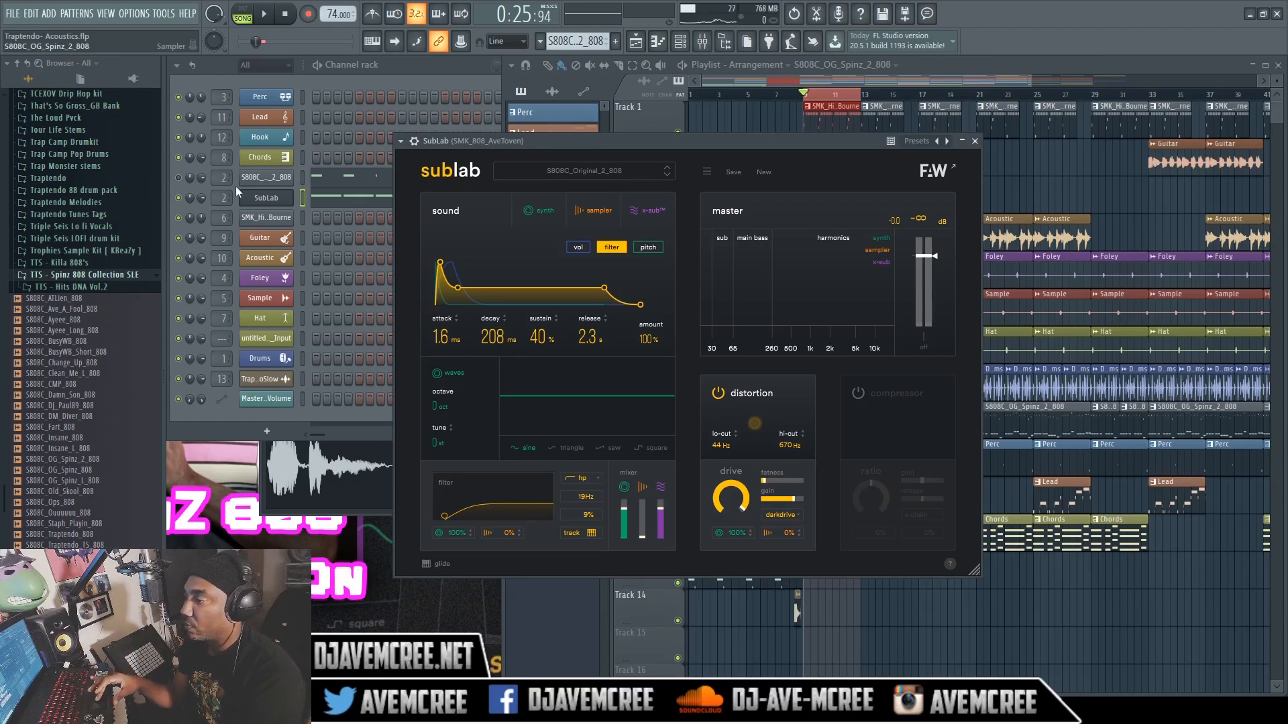
Swap SubLab for the 808 sampler channel and load S808C_ATLien_808 into it while the loop plays
{"action": "left_click", "coordinate": [179, 196]}
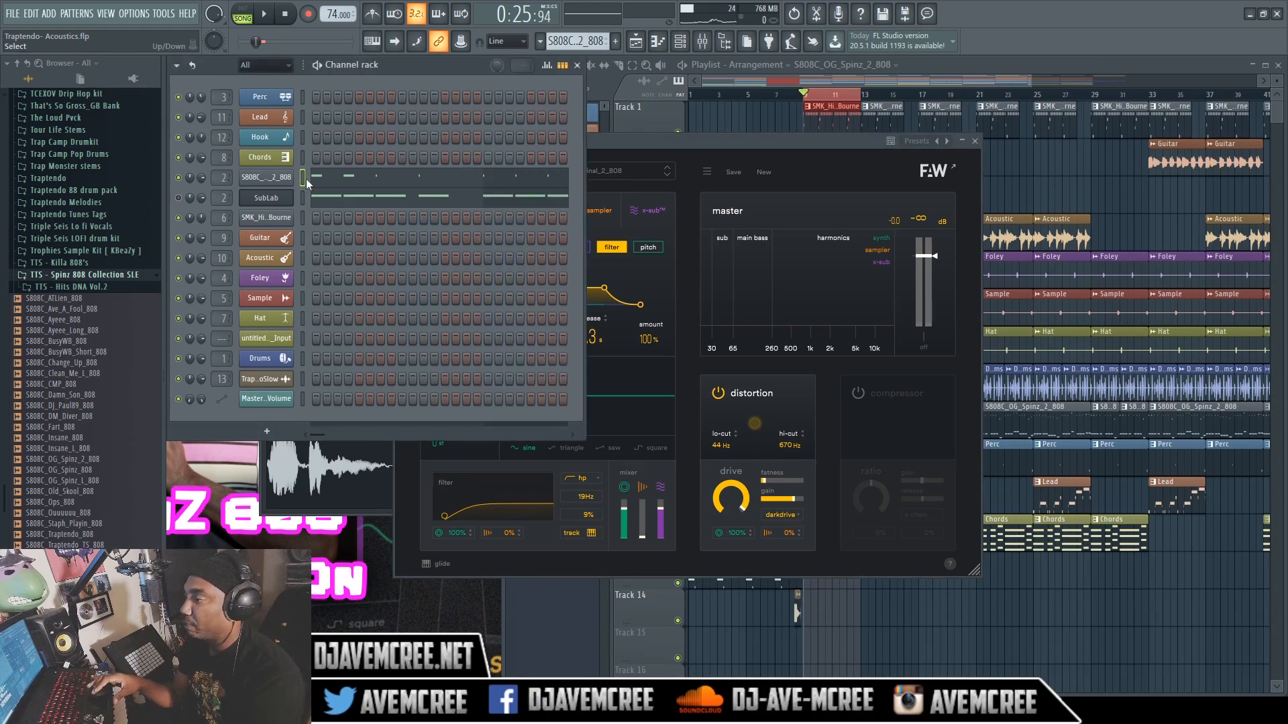
{"action": "left_click", "coordinate": [121, 303]}
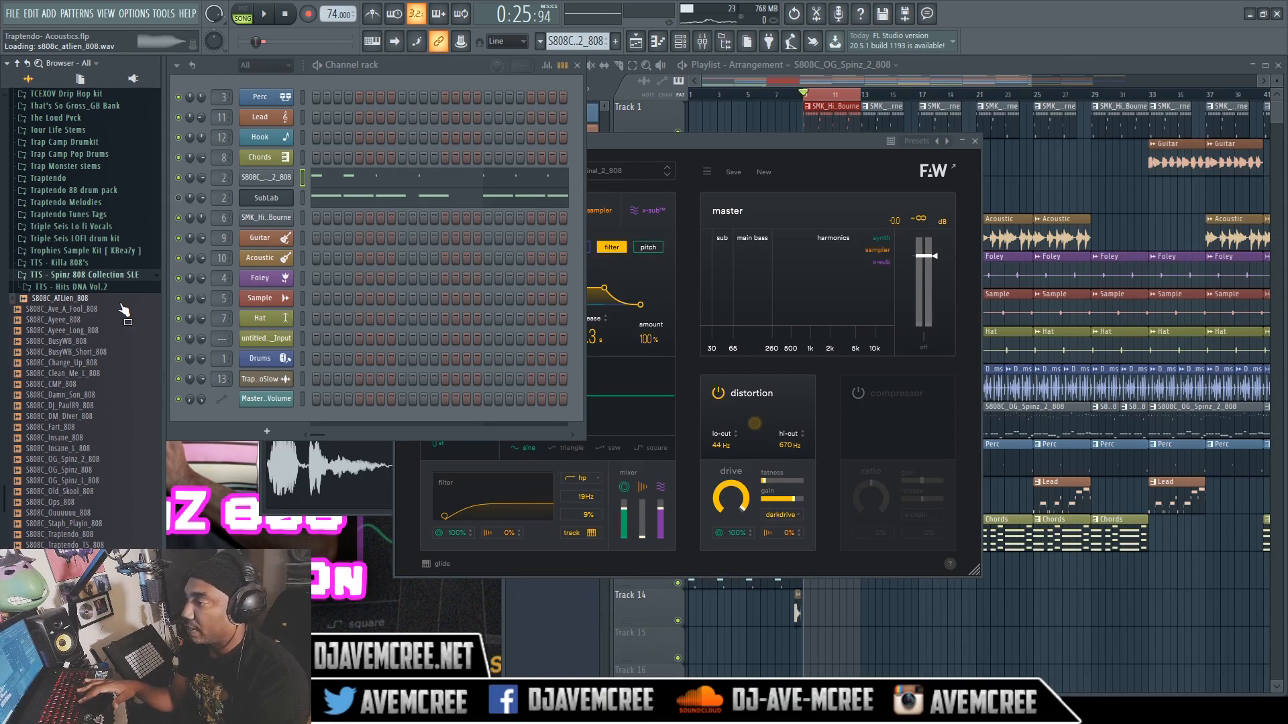
{"action": "key", "text": "space"}
{"action": "right_click", "coordinate": [120, 303]}
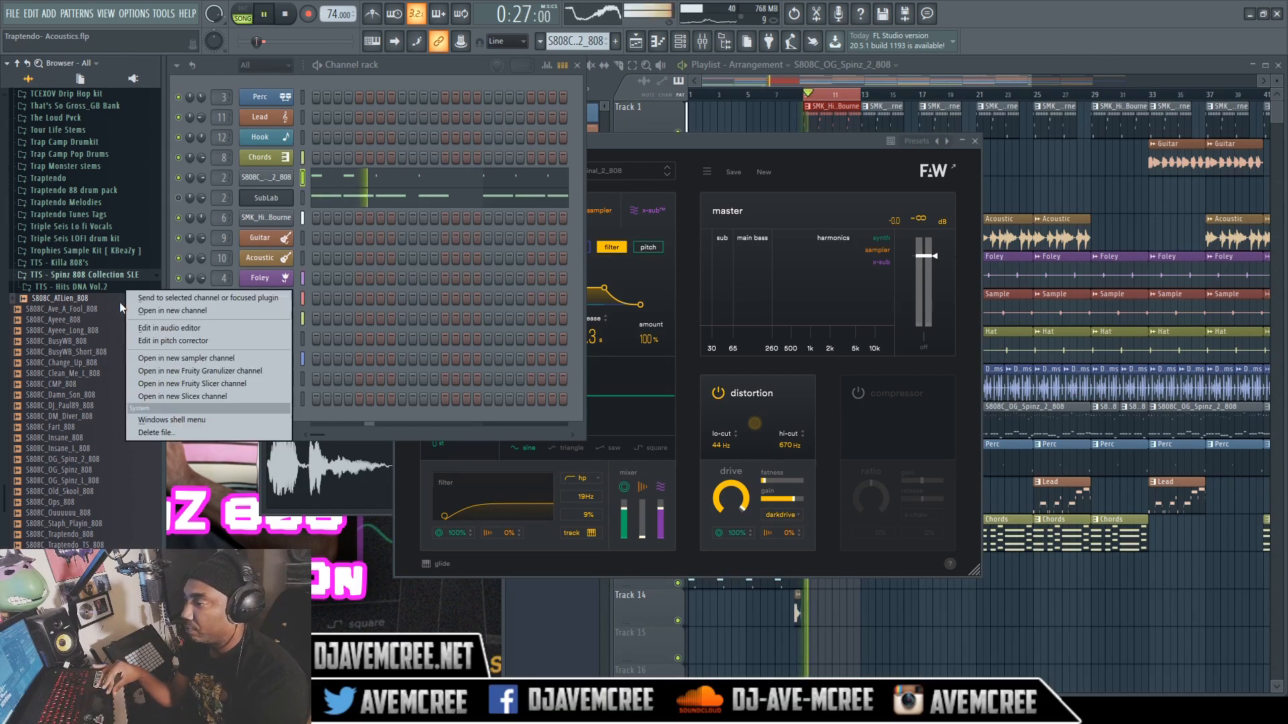
{"action": "left_click", "coordinate": [135, 300]}
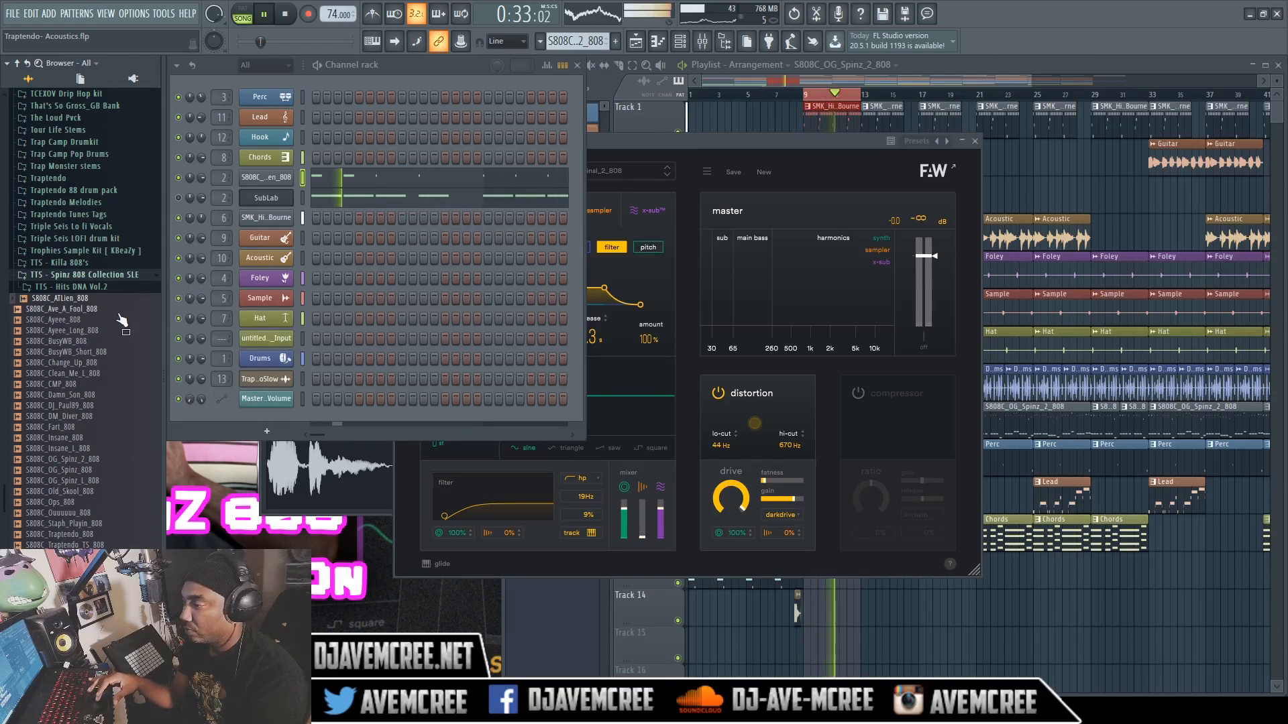
Audition S808C_Ave_A_Fool_808 and S808C_Ayeee_808 by loading each into the selected 808 channel during playback
{"action": "right_click", "coordinate": [117, 309]}
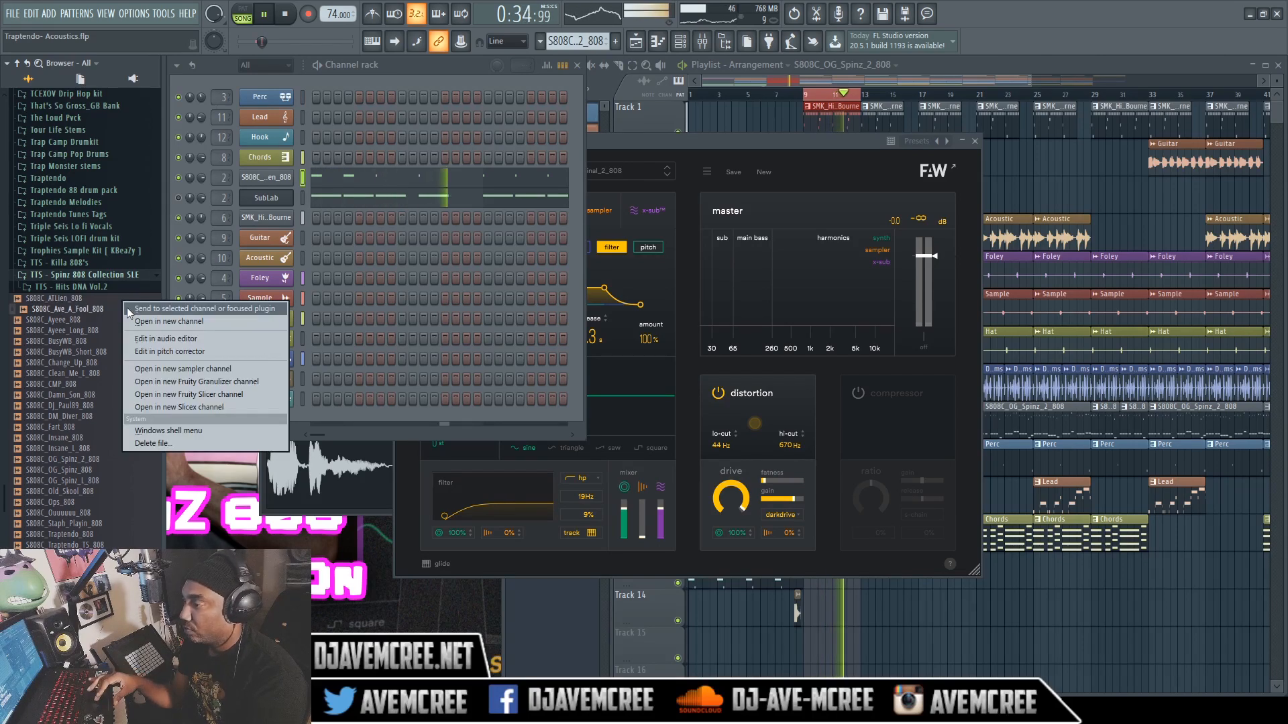
{"action": "left_click", "coordinate": [128, 309]}
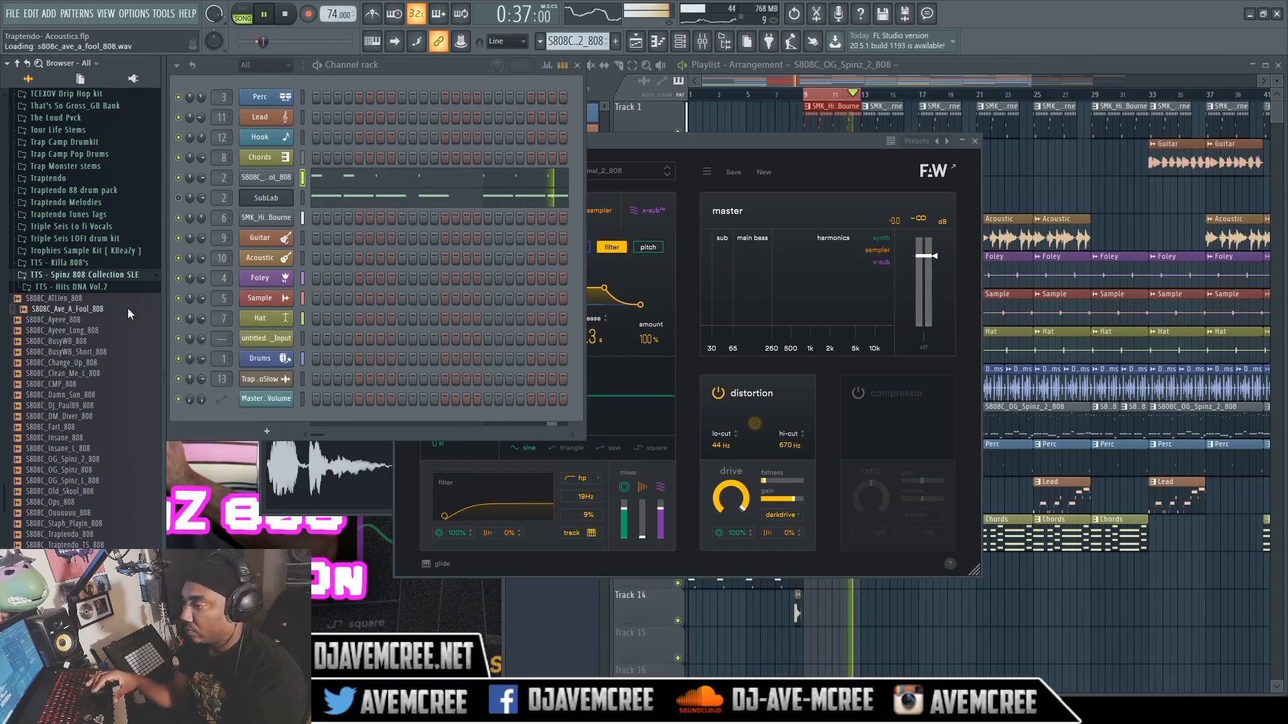
{"action": "right_click", "coordinate": [89, 320]}
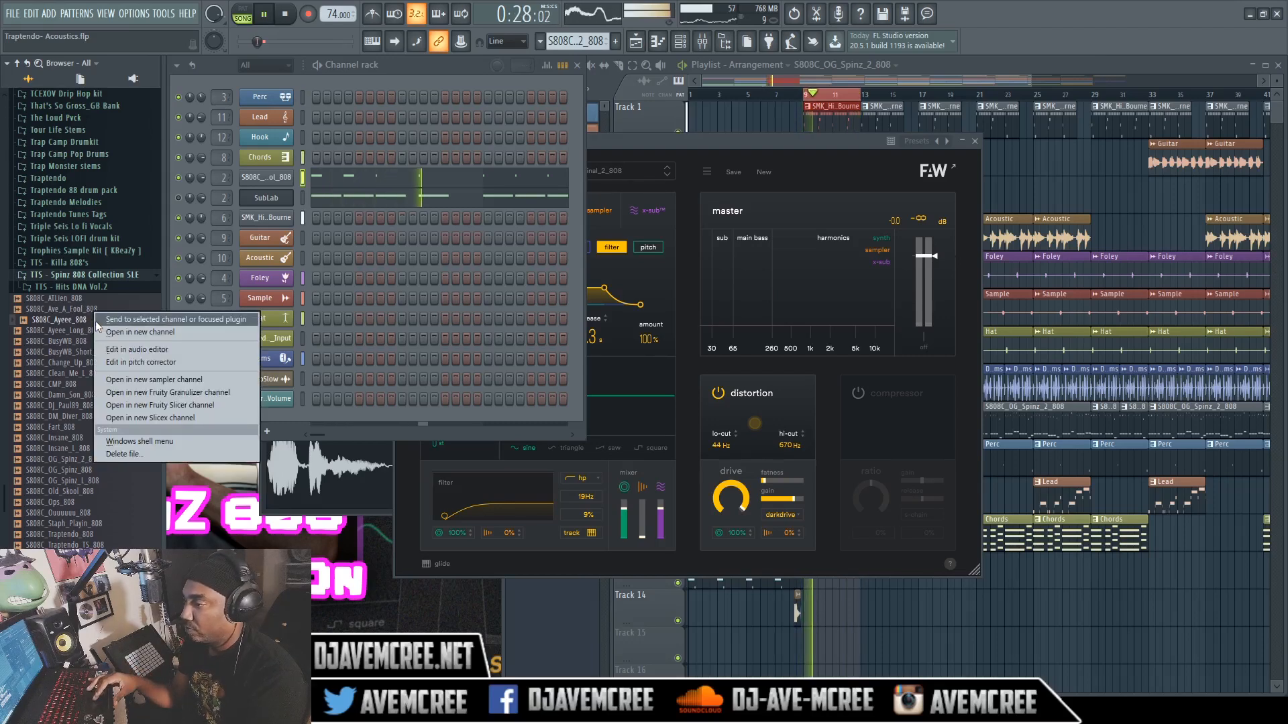
{"action": "left_click", "coordinate": [101, 319]}
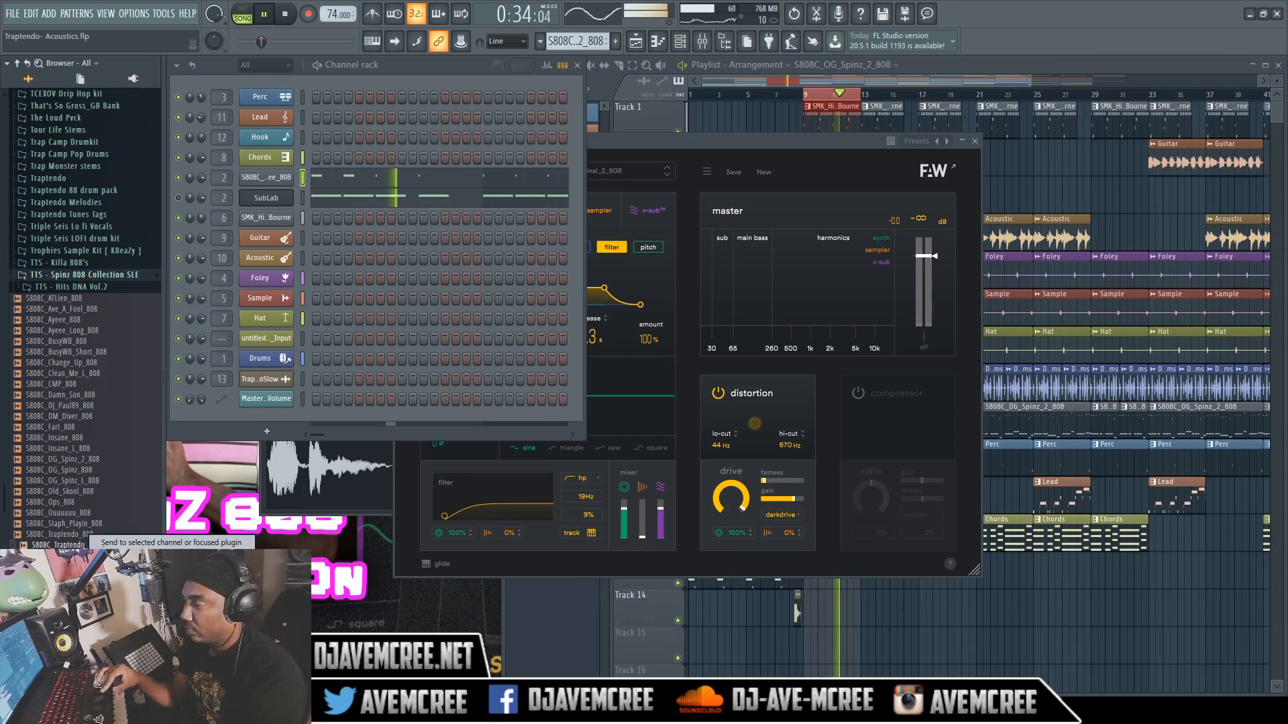
Audition S808C_Traptendo_TS_808, S808C_Traptendo_808 and S808C_Ops_808 in the 808 channel, then open that channel's sampler settings
{"action": "left_click", "coordinate": [113, 542]}
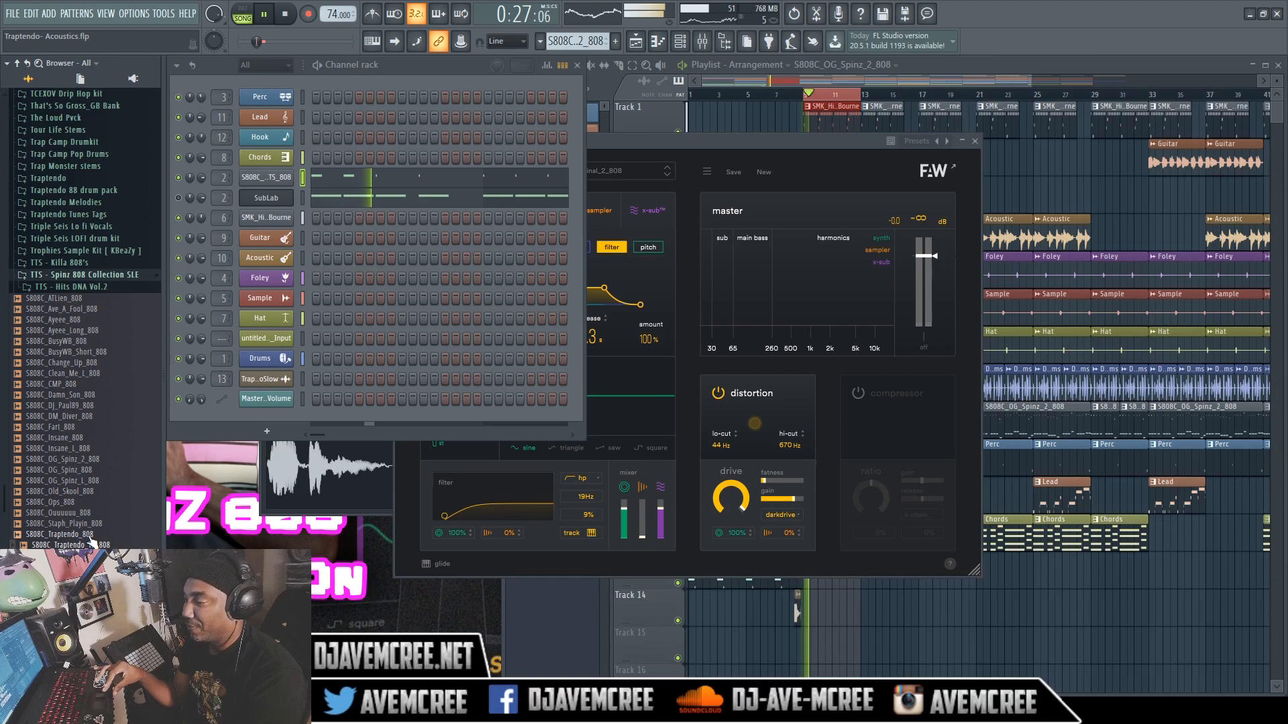
{"action": "right_click", "coordinate": [90, 535]}
{"action": "left_click", "coordinate": [130, 533]}
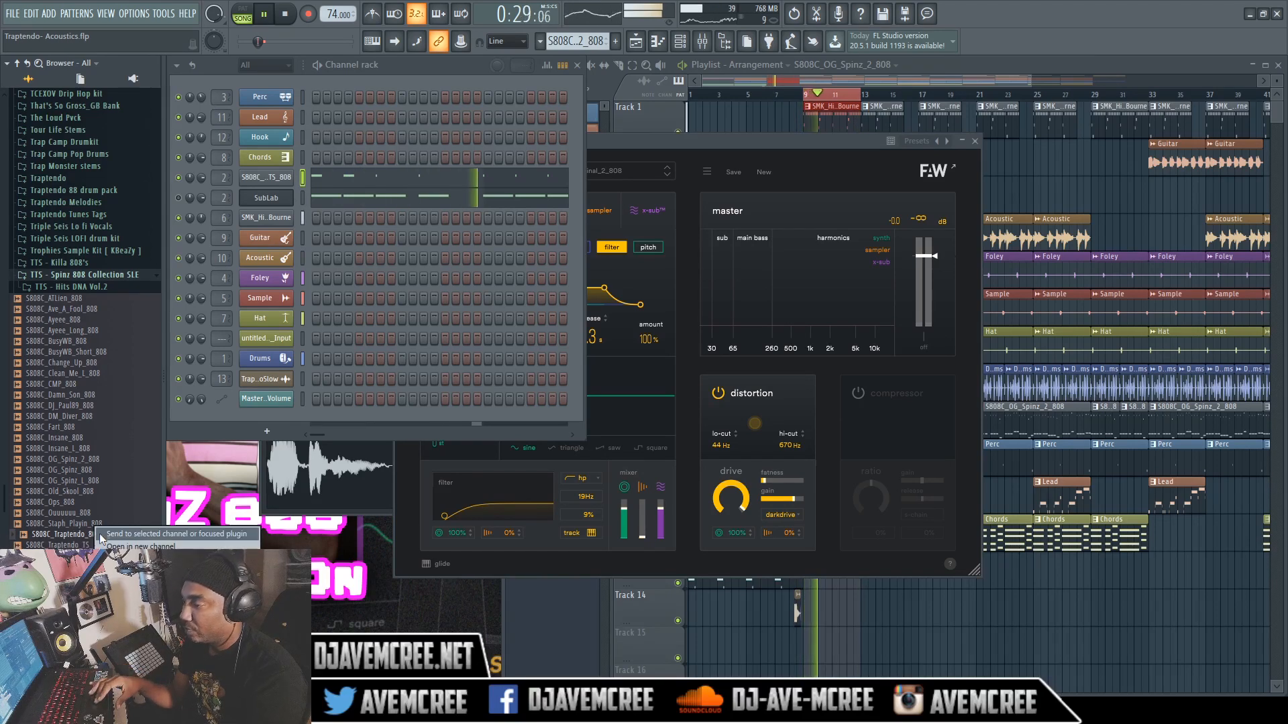
{"action": "right_click", "coordinate": [80, 501]}
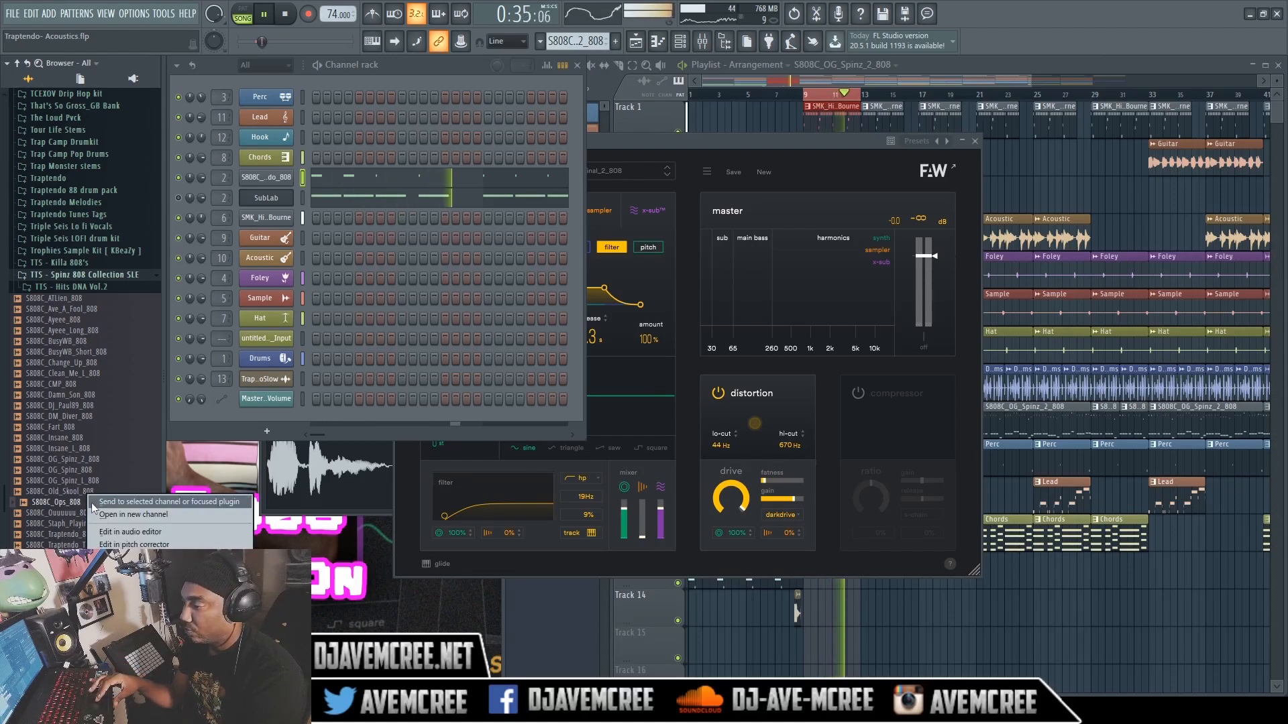
{"action": "left_click", "coordinate": [91, 502]}
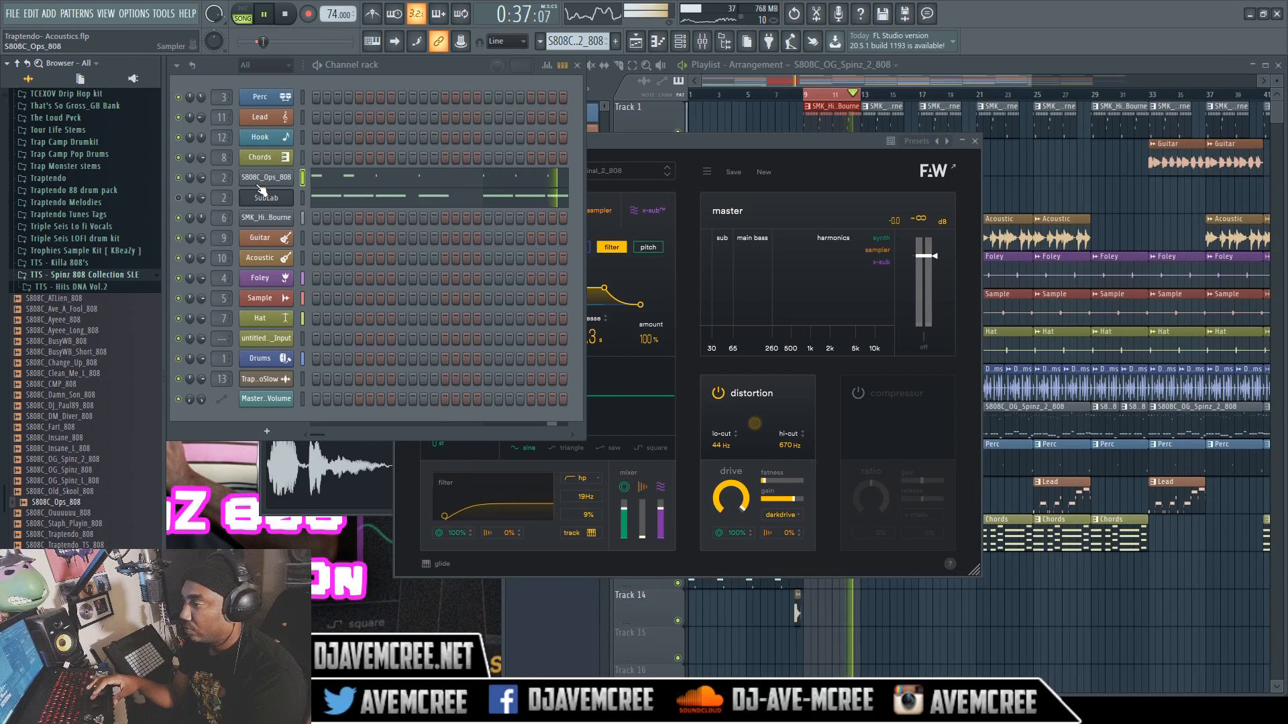
{"action": "left_click", "coordinate": [257, 178]}
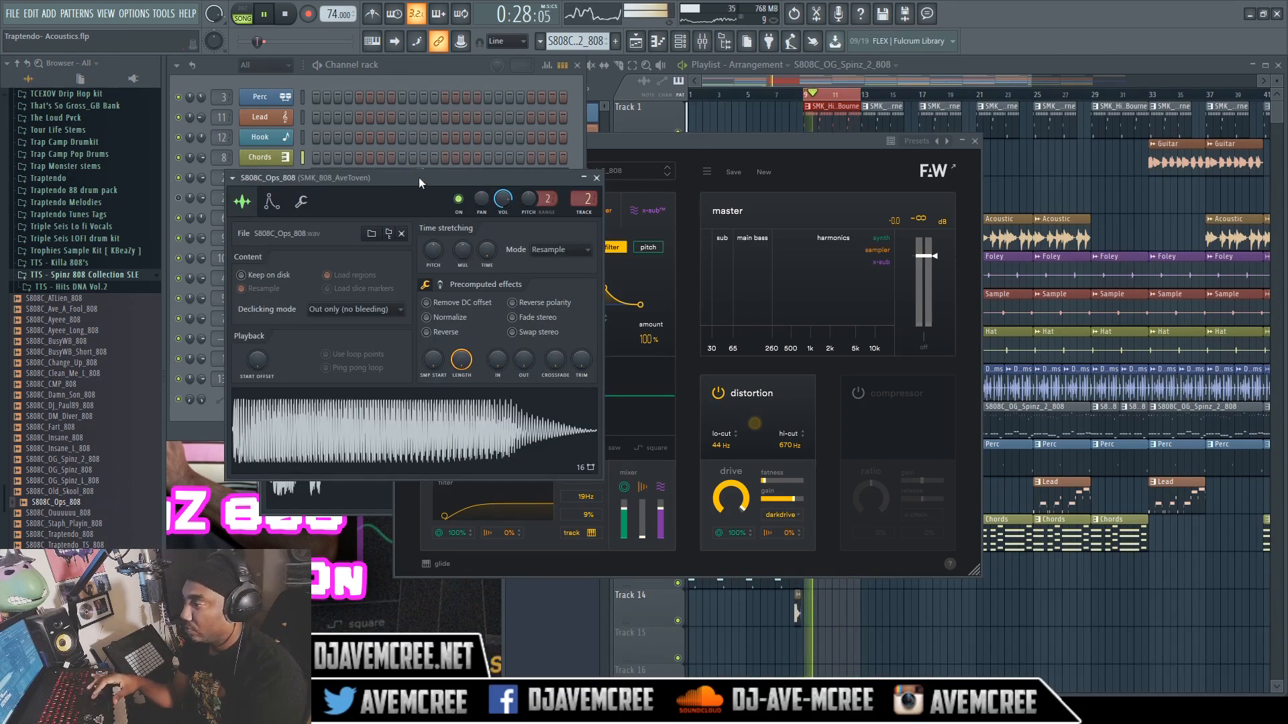
Audition the OG Spinz samples in the 808 channel: S808C_OG_Spinz_L_808, S808C_OG_Spinz_808 and S808C_OG_Spinz_2_808
{"action": "right_click", "coordinate": [74, 484]}
{"action": "left_click", "coordinate": [94, 481]}
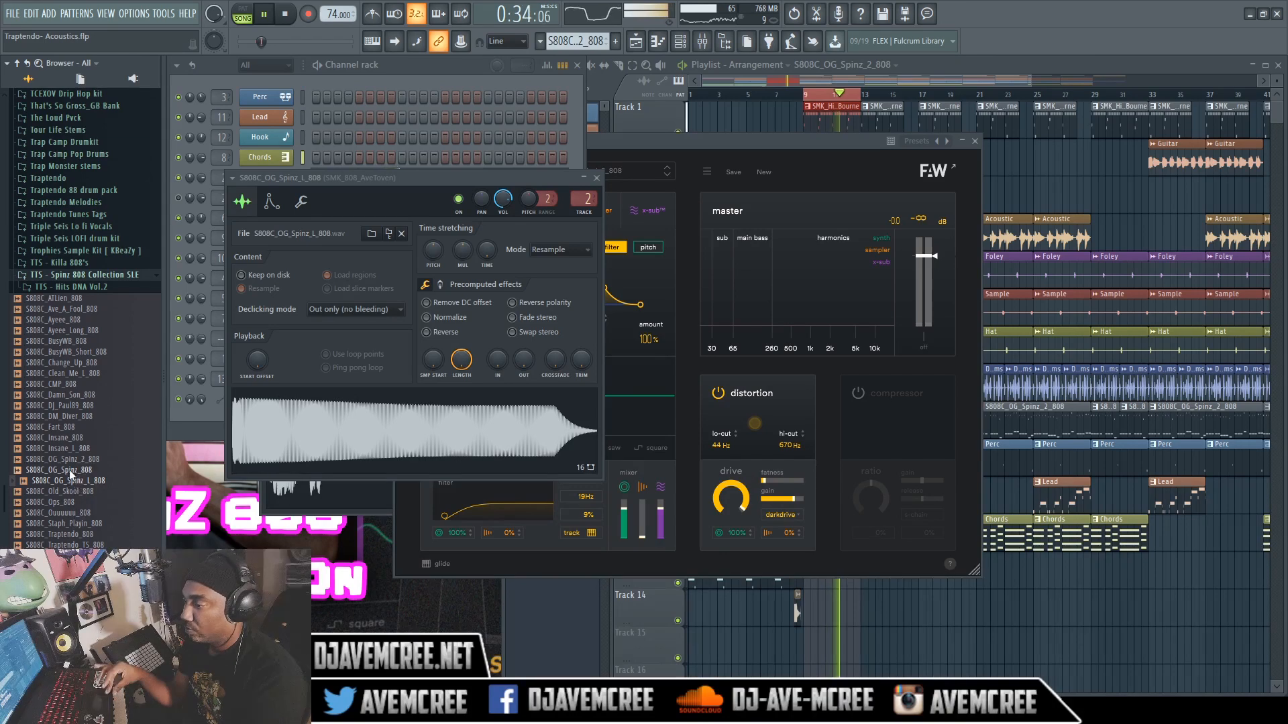
{"action": "right_click", "coordinate": [69, 469]}
{"action": "left_click", "coordinate": [81, 469]}
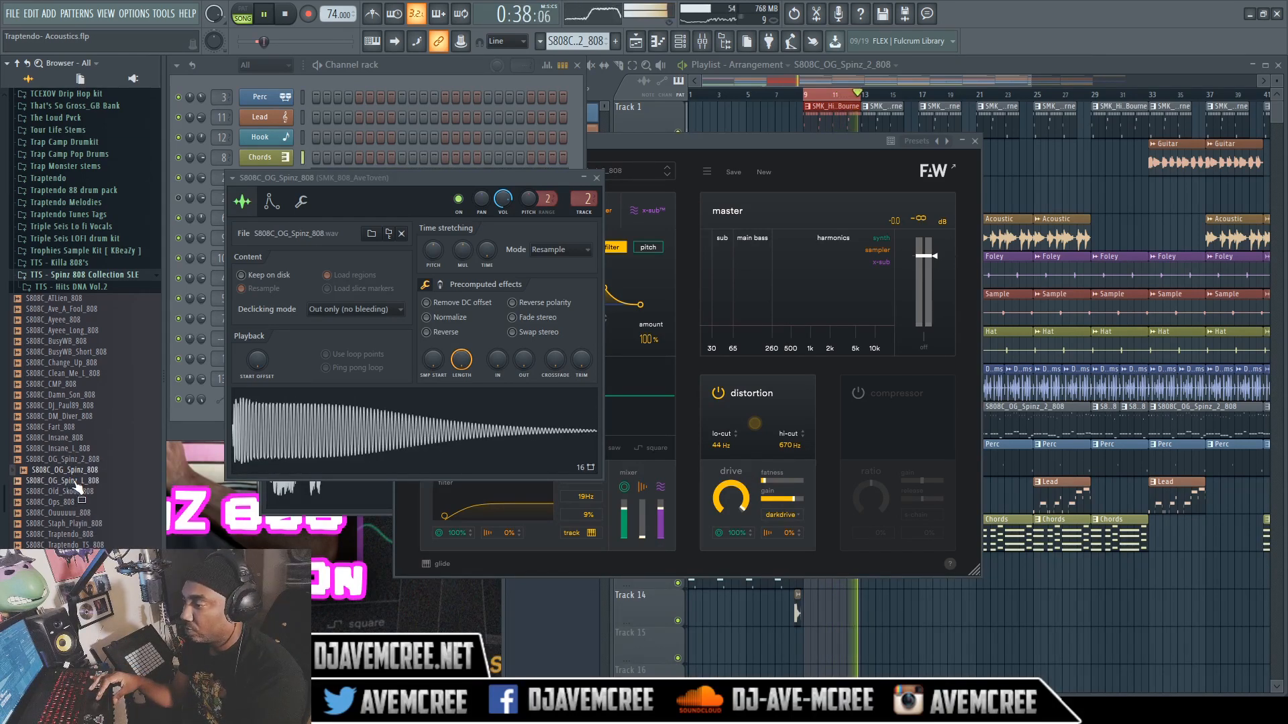
{"action": "right_click", "coordinate": [74, 458]}
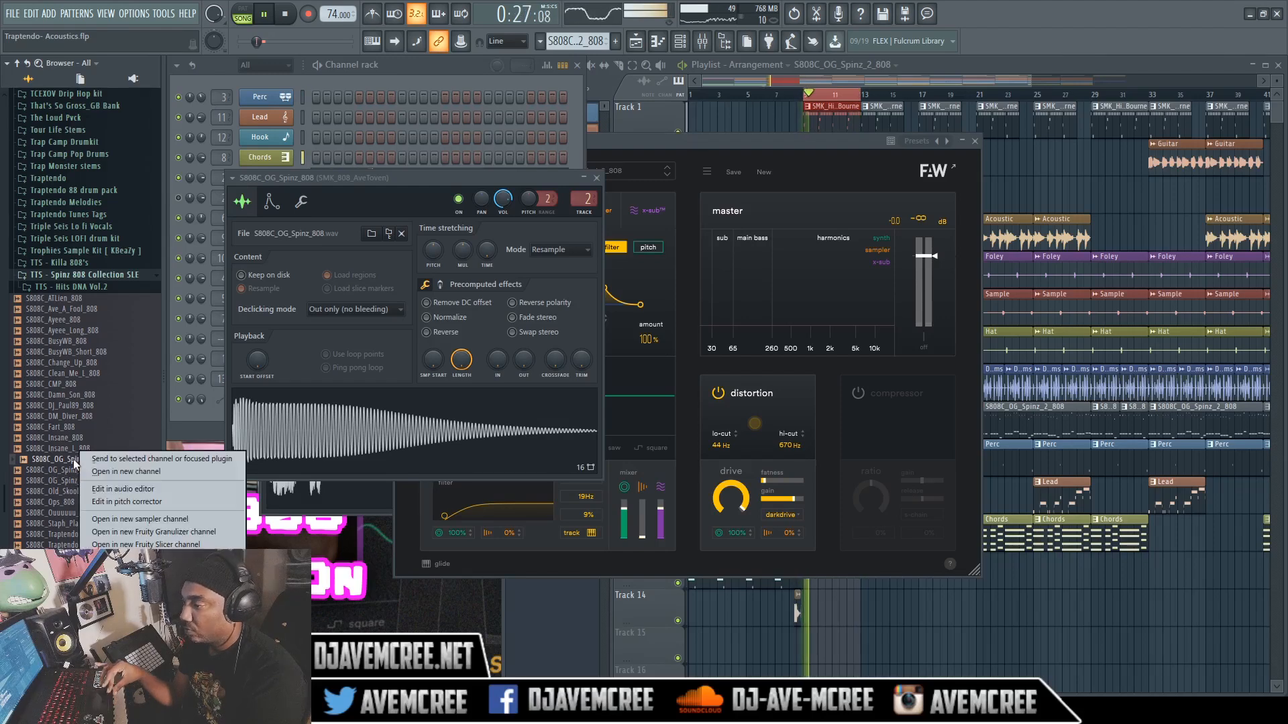
{"action": "left_click", "coordinate": [91, 459]}
Load S808C_Fart_808, S808C_DM_Diver_808 and finally S808C_DJ_Paul89_808 into the 808 channel while the loop plays
{"action": "left_click_drag", "start_coordinate": [92, 459], "coordinate": [92, 405]}
{"action": "right_click", "coordinate": [82, 427]}
{"action": "left_click", "coordinate": [102, 429]}
{"action": "right_click", "coordinate": [81, 414]}
{"action": "left_click", "coordinate": [90, 416]}
{"action": "right_click", "coordinate": [92, 405]}
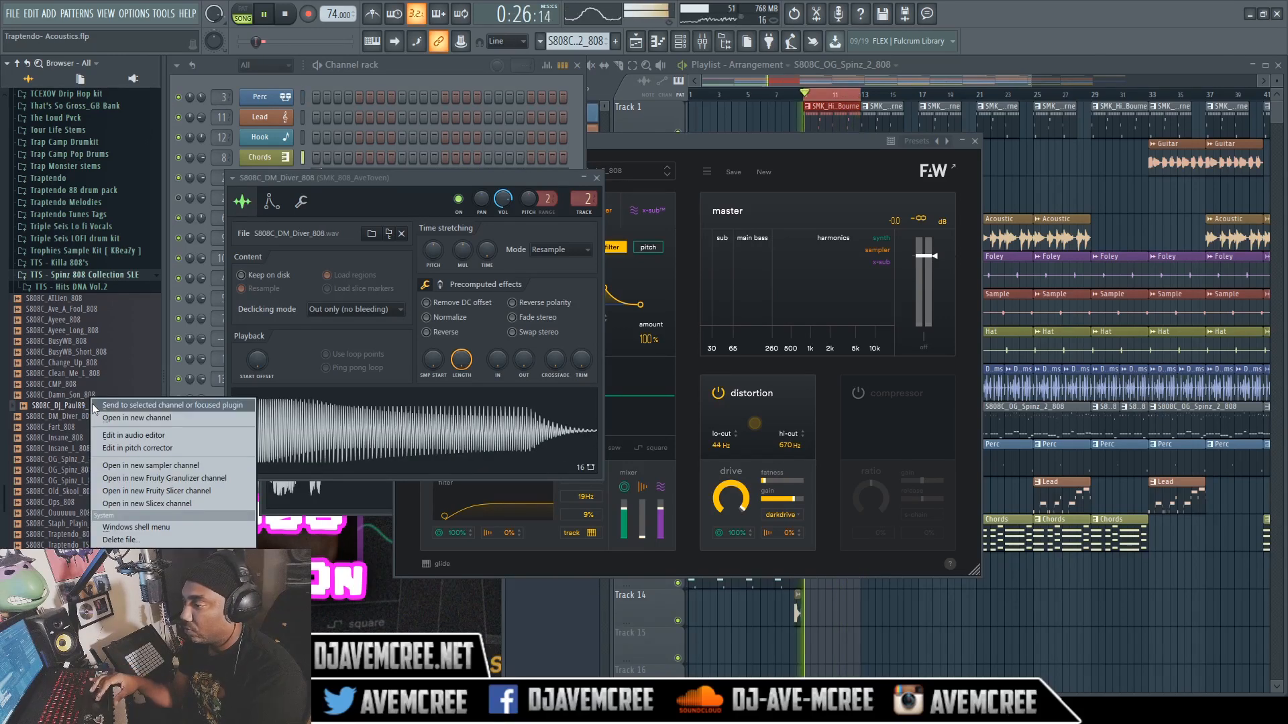
{"action": "left_click", "coordinate": [97, 406]}
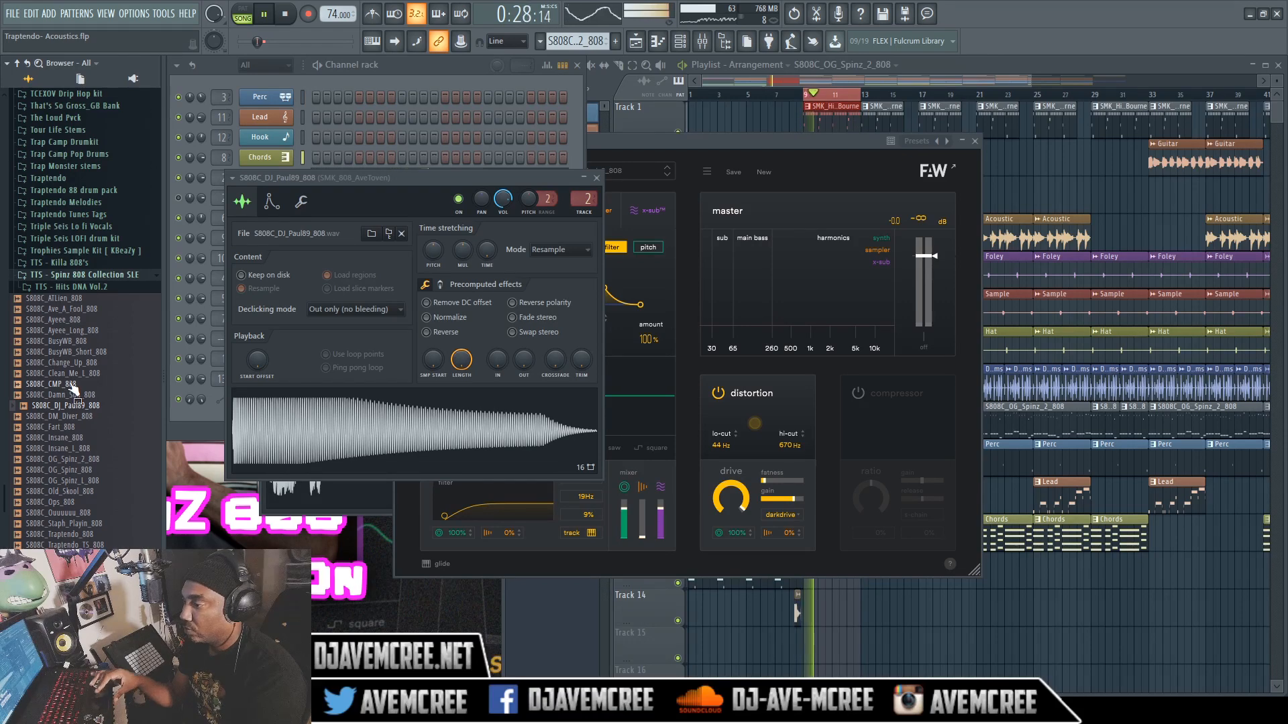
Audition S808C_CMP_808 and S808C_Clean_Me_L_808 by loading each into the selected 808 channel while the loop plays
{"action": "right_click", "coordinate": [74, 388]}
{"action": "left_click", "coordinate": [86, 388]}
{"action": "left_click_drag", "start_coordinate": [81, 388], "coordinate": [80, 377]}
{"action": "right_click", "coordinate": [80, 376]}
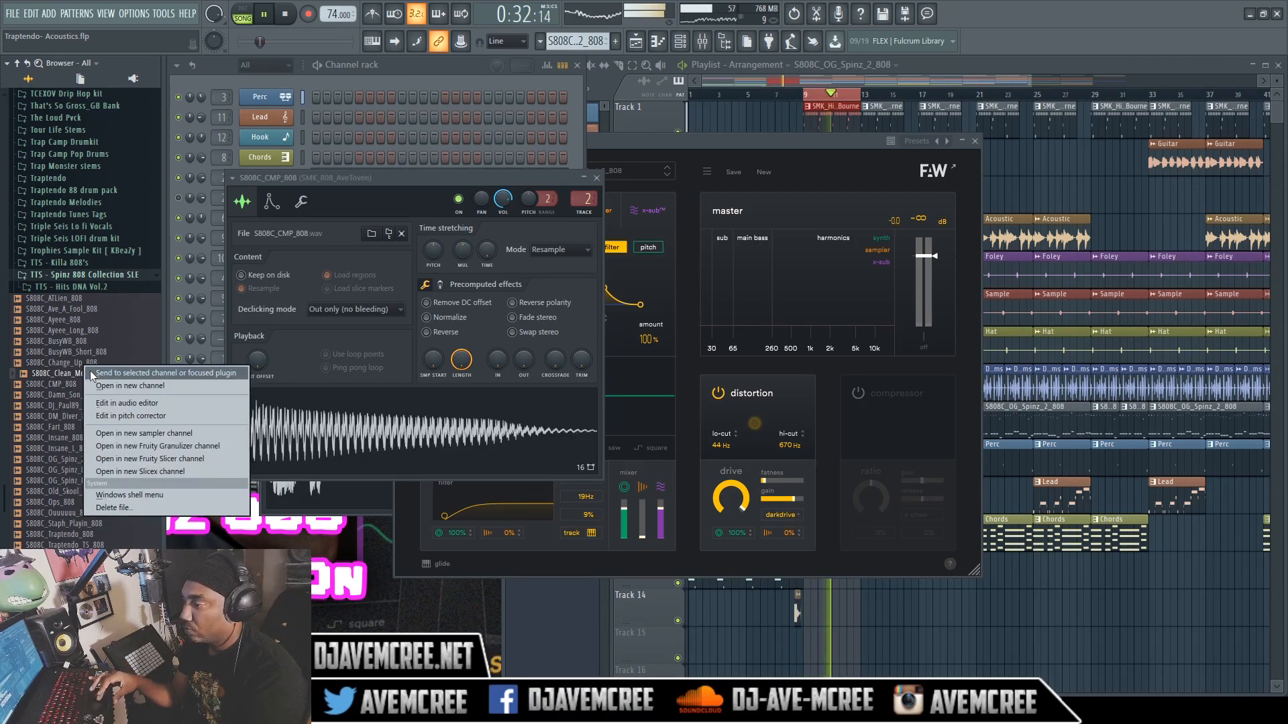
{"action": "left_click", "coordinate": [90, 370]}
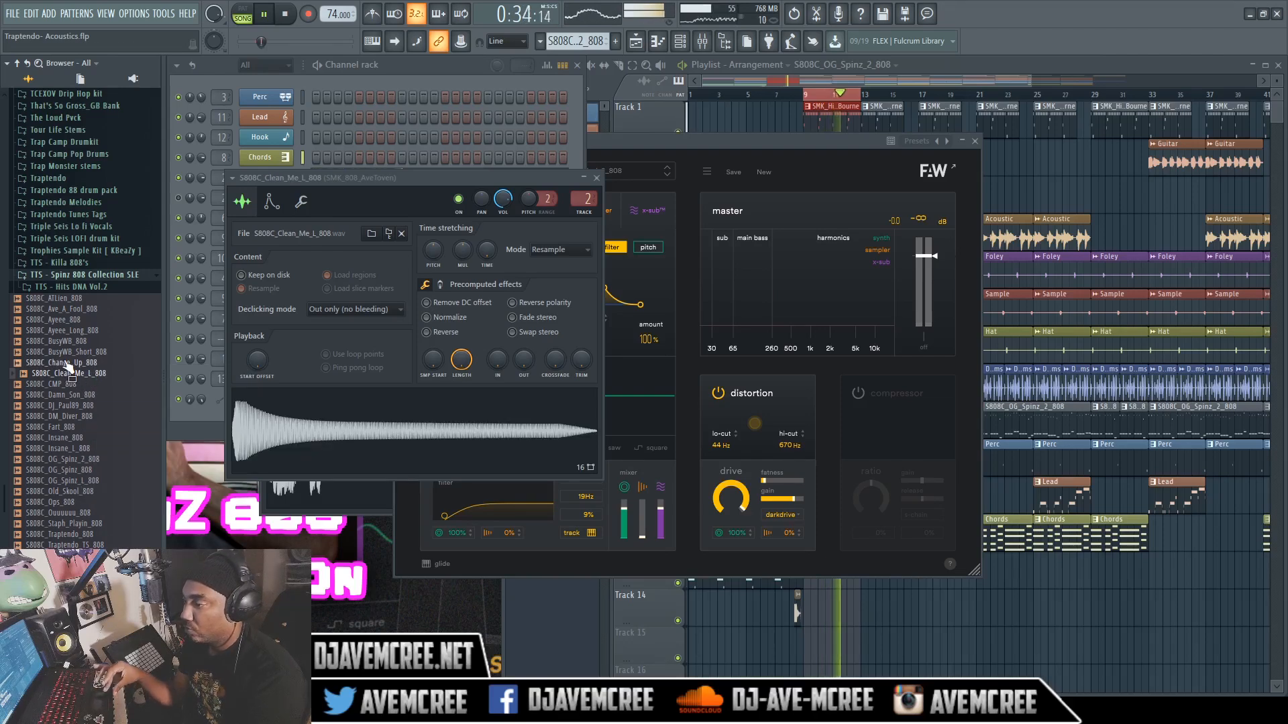
Audition S808C_Change_Up_808, S808C_BusyWB_Short_808 and S808C_BusyWB_808 in the 808 channel, ending with playback stopped
{"action": "right_click", "coordinate": [74, 361]}
{"action": "left_click", "coordinate": [74, 360]}
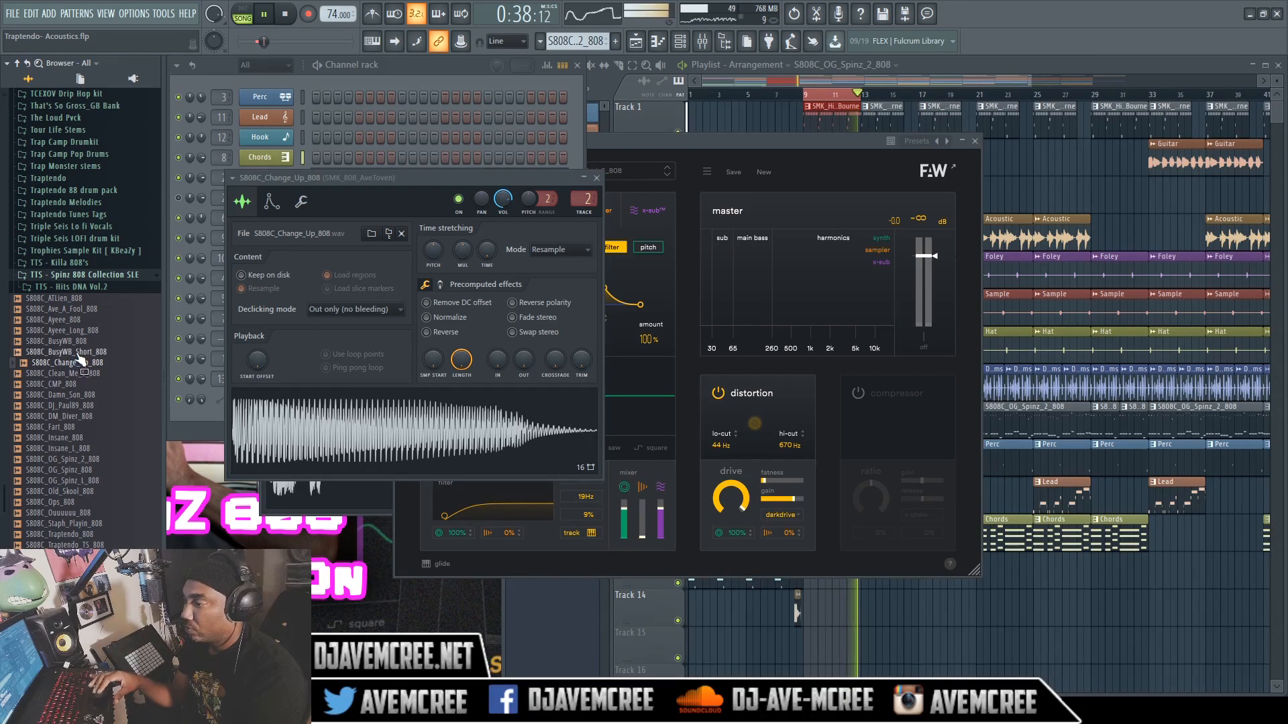
{"action": "right_click", "coordinate": [76, 352]}
{"action": "left_click", "coordinate": [87, 353]}
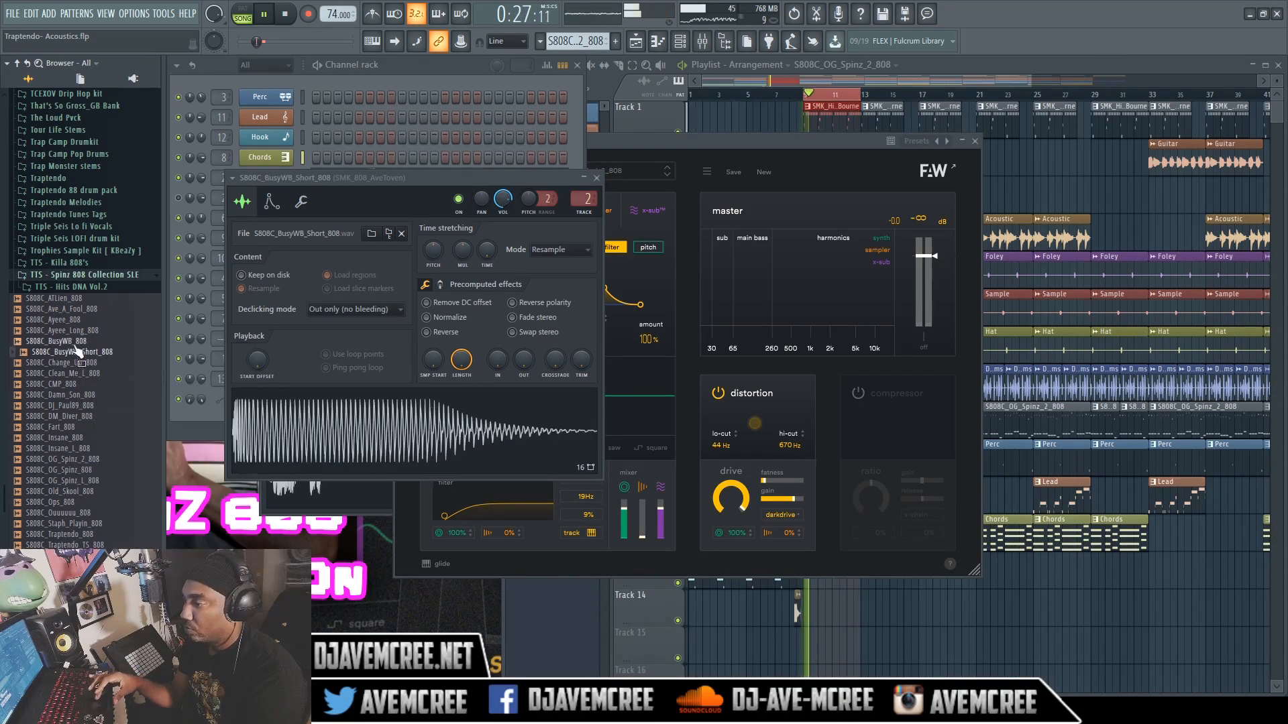
{"action": "right_click", "coordinate": [74, 340]}
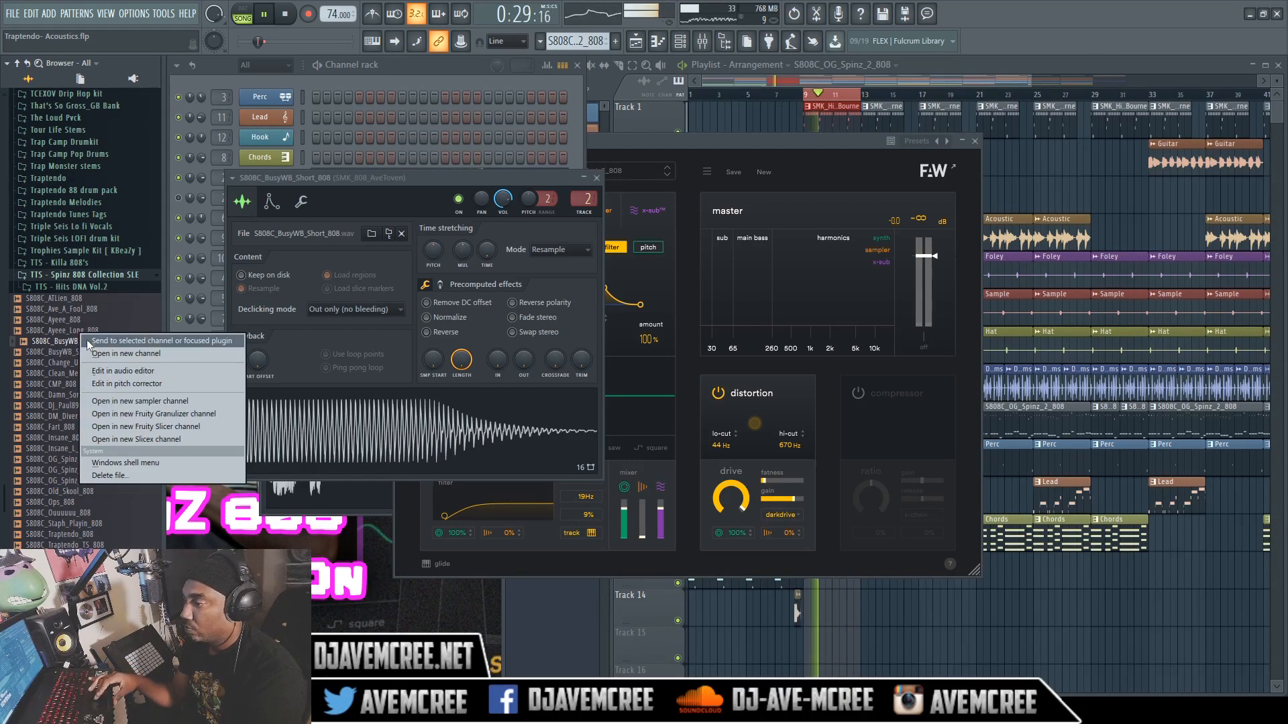
{"action": "left_click", "coordinate": [90, 340]}
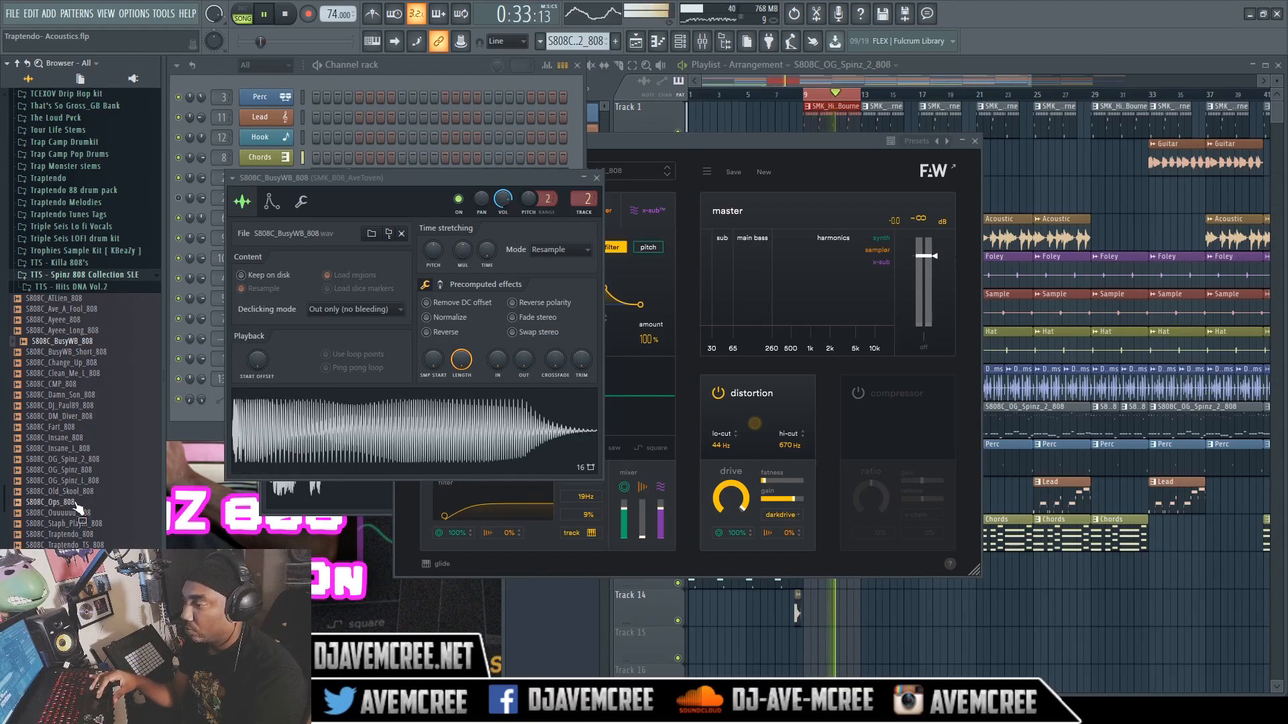
{"action": "key", "text": "space"}
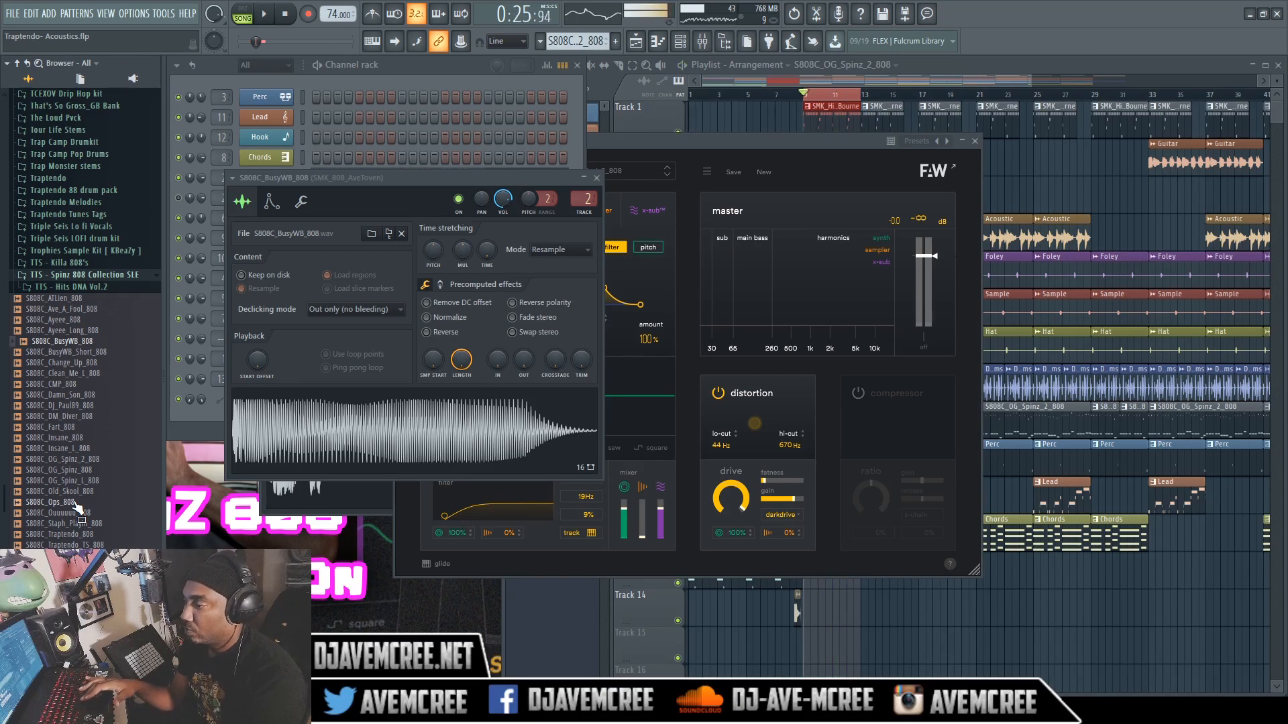
Reload S808C_DJ_Paul89_808 into the 808 channel and briefly play the loop to hear it
{"action": "right_click", "coordinate": [94, 405]}
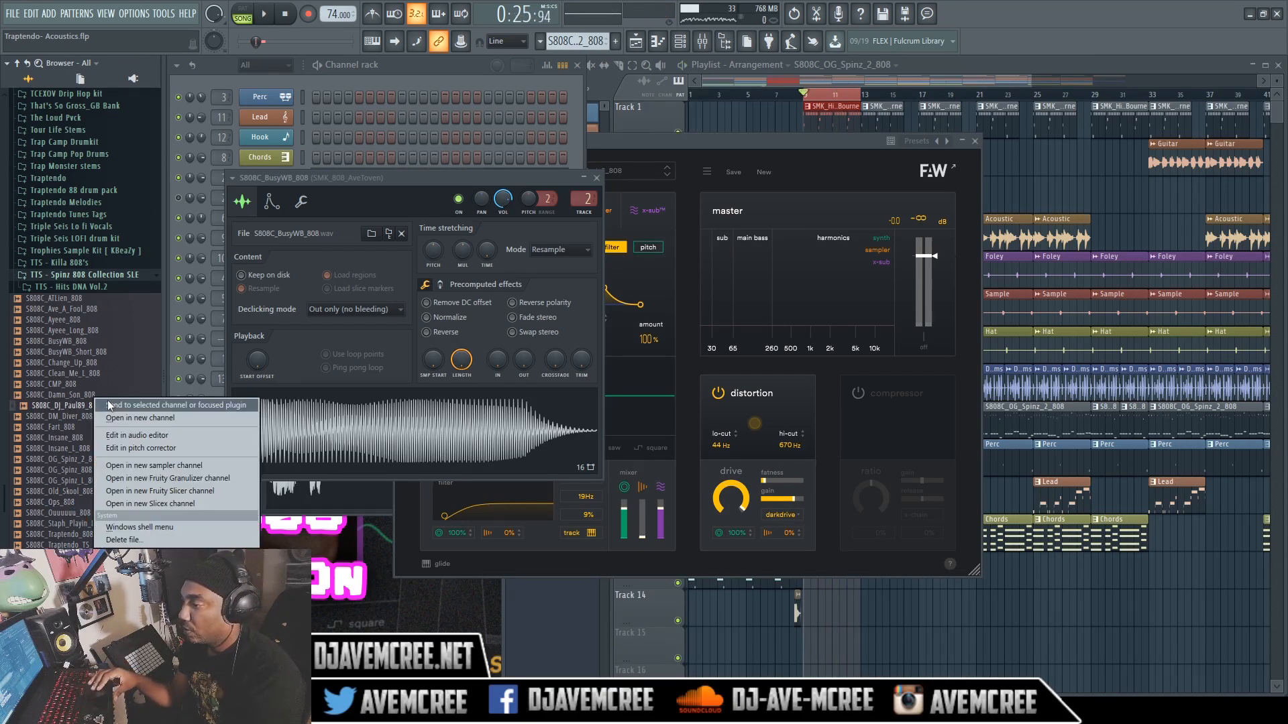
{"action": "left_click", "coordinate": [109, 405]}
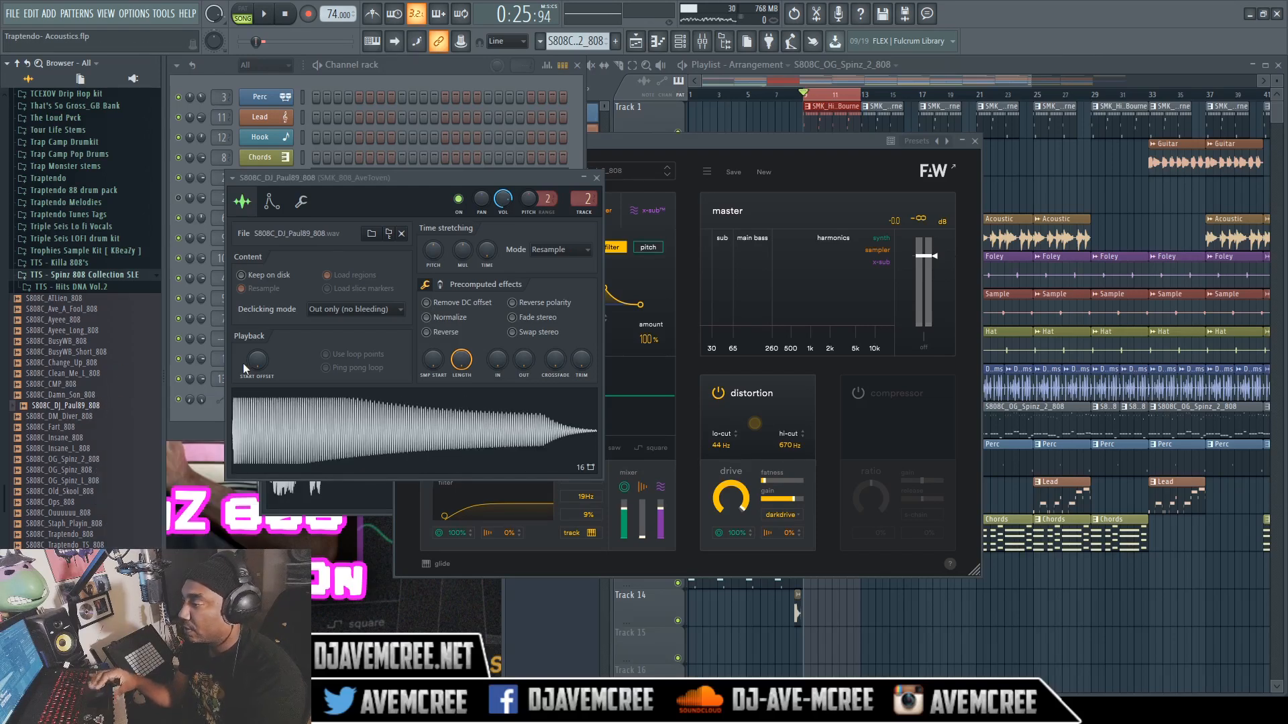
{"action": "key", "text": "space"}
{"action": "key", "text": "space"}
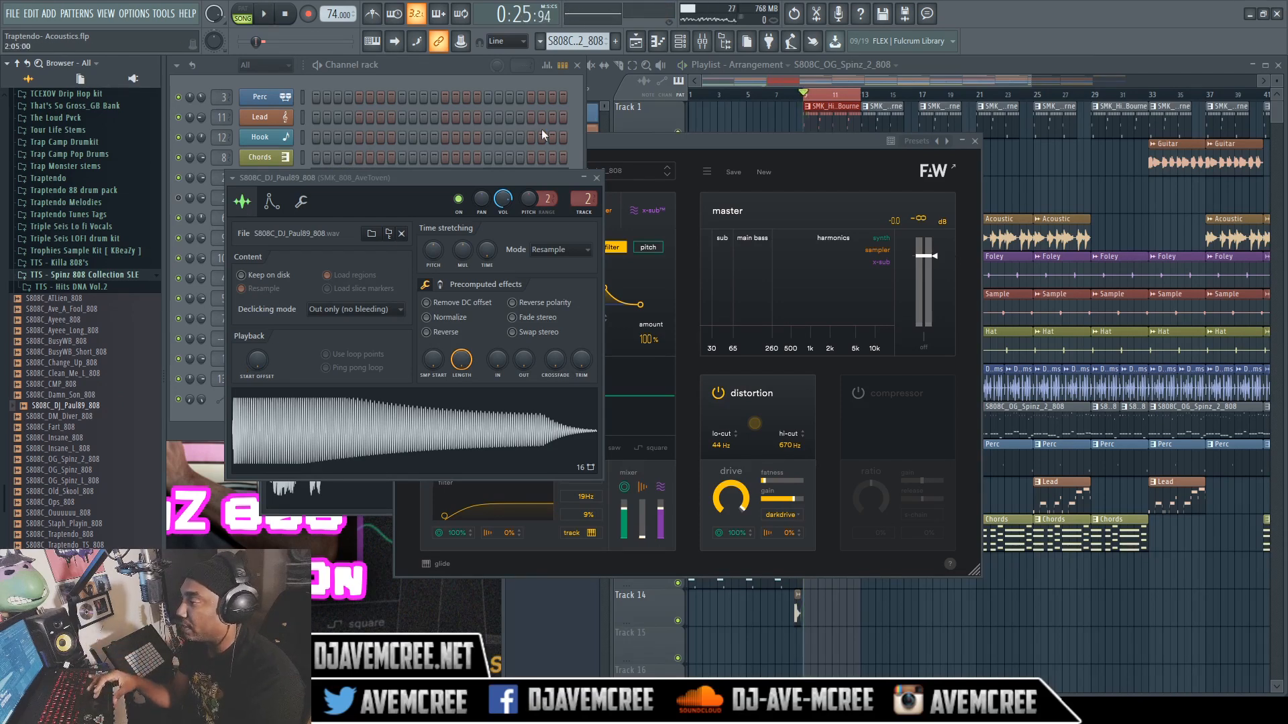
Enable the SquashIt distortion on the SMK_808_AveToven mixer track during loop playback, leaving its plugin window open and the mixer closed
{"action": "left_click", "coordinate": [702, 42]}
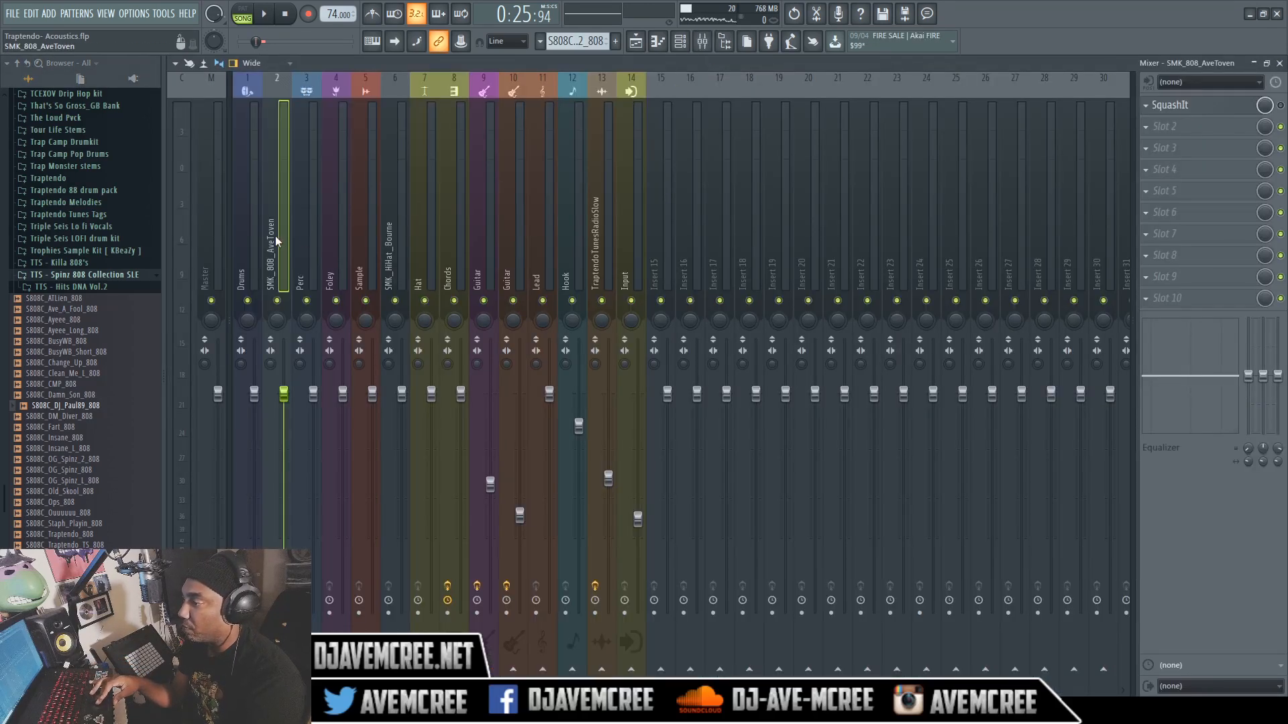
{"action": "left_click", "coordinate": [1200, 109]}
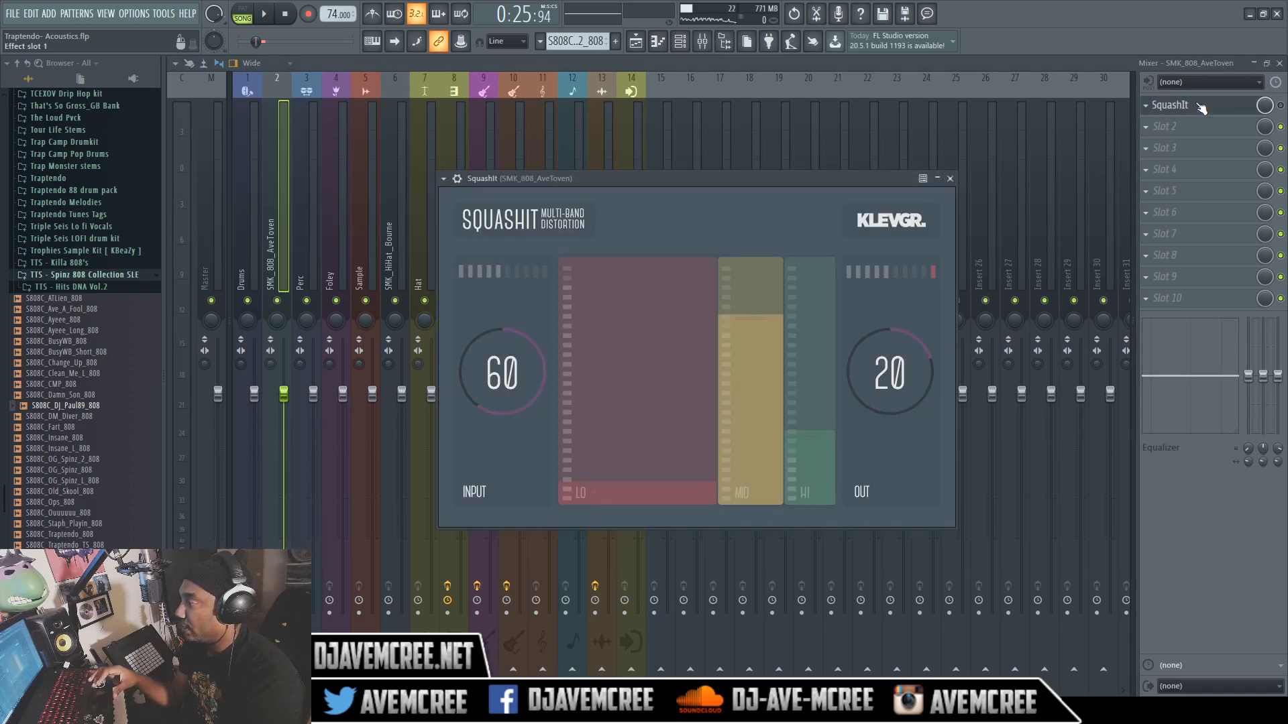
{"action": "key", "text": "space"}
{"action": "left_click", "coordinate": [1280, 106]}
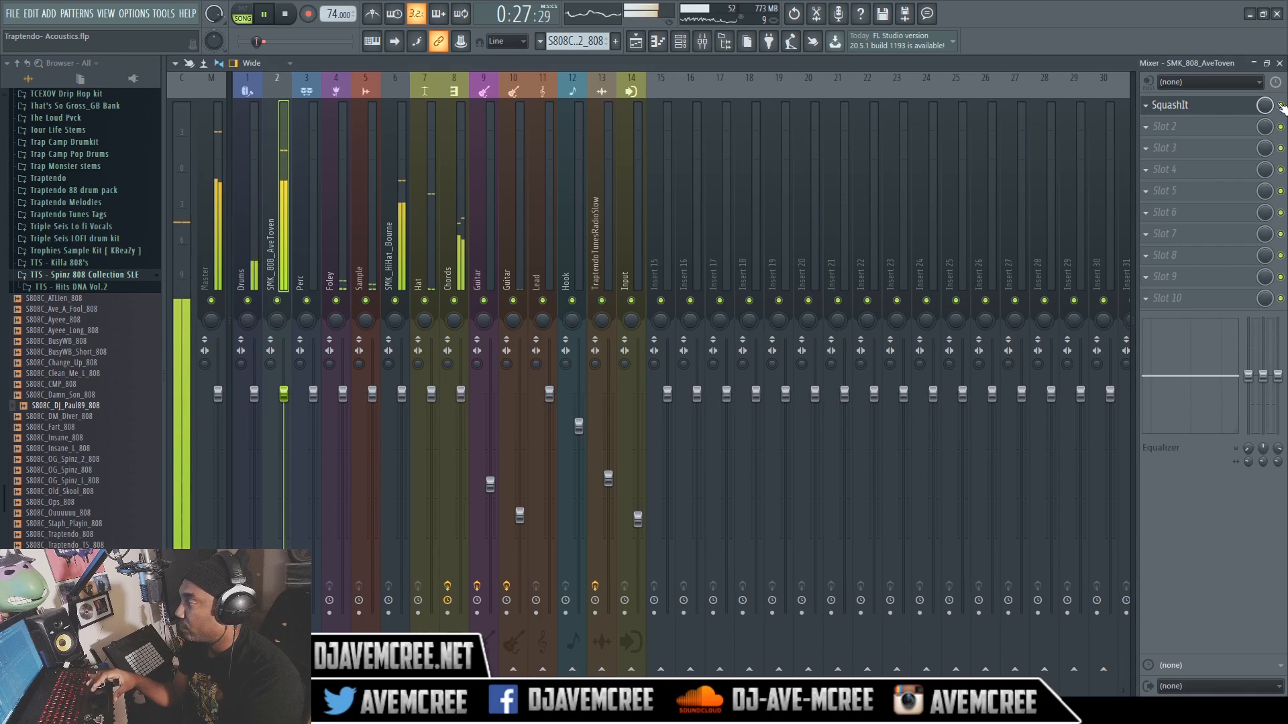
{"action": "left_click", "coordinate": [1227, 112]}
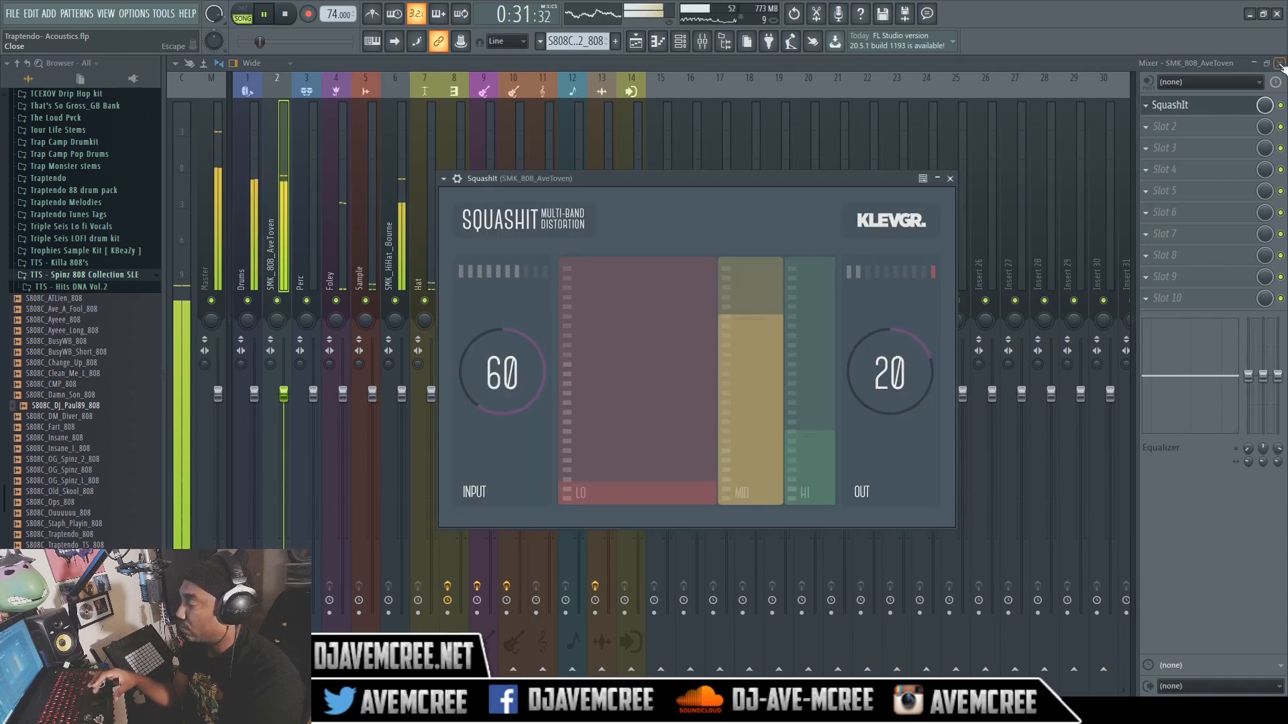
{"action": "left_click", "coordinate": [1278, 63]}
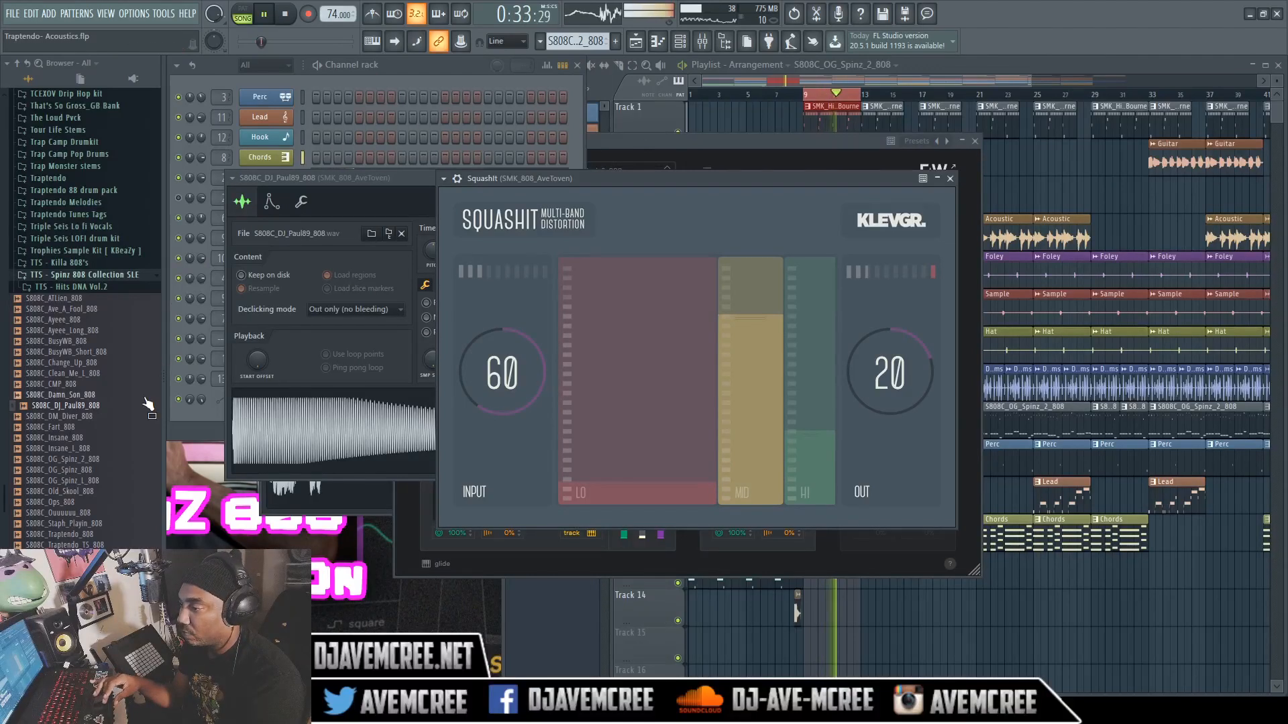
Audition S808C_OG_Spinz_2_808 with SquashIt by bringing the 808 sampler into focus and loading the sample there
{"action": "right_click", "coordinate": [71, 460]}
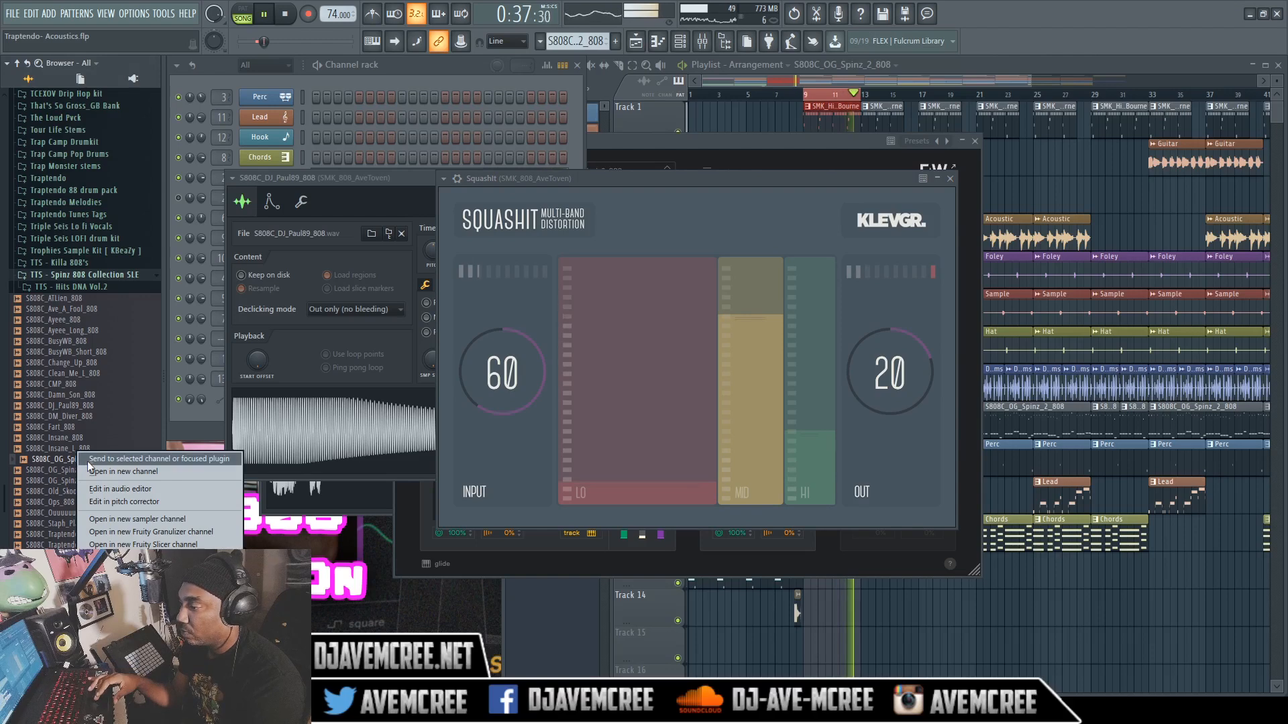
{"action": "left_click", "coordinate": [87, 461]}
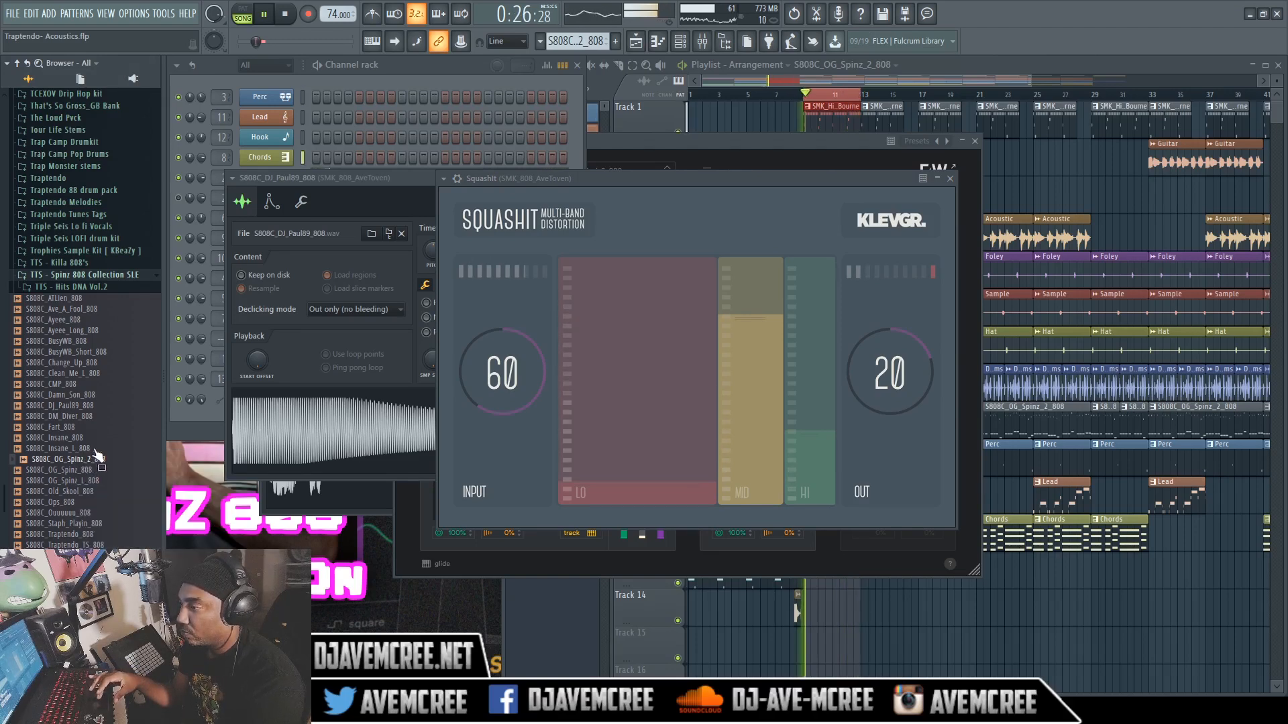
{"action": "left_click", "coordinate": [342, 178]}
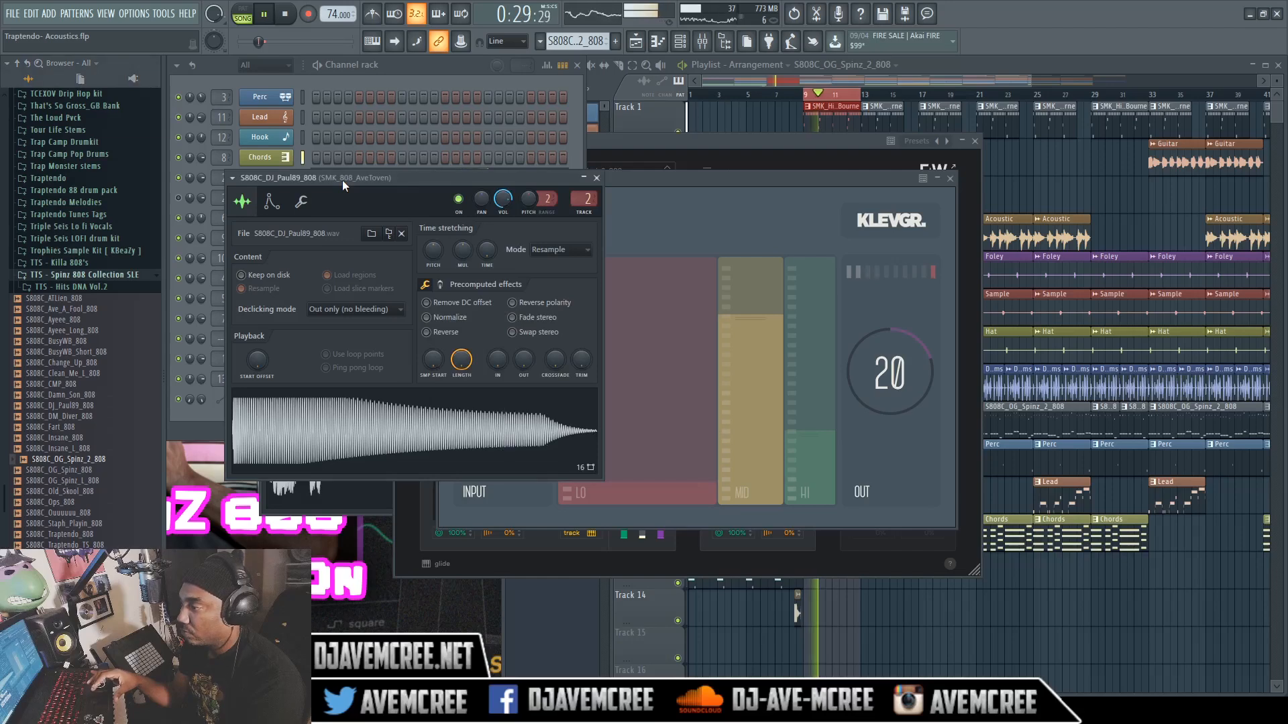
{"action": "right_click", "coordinate": [106, 460]}
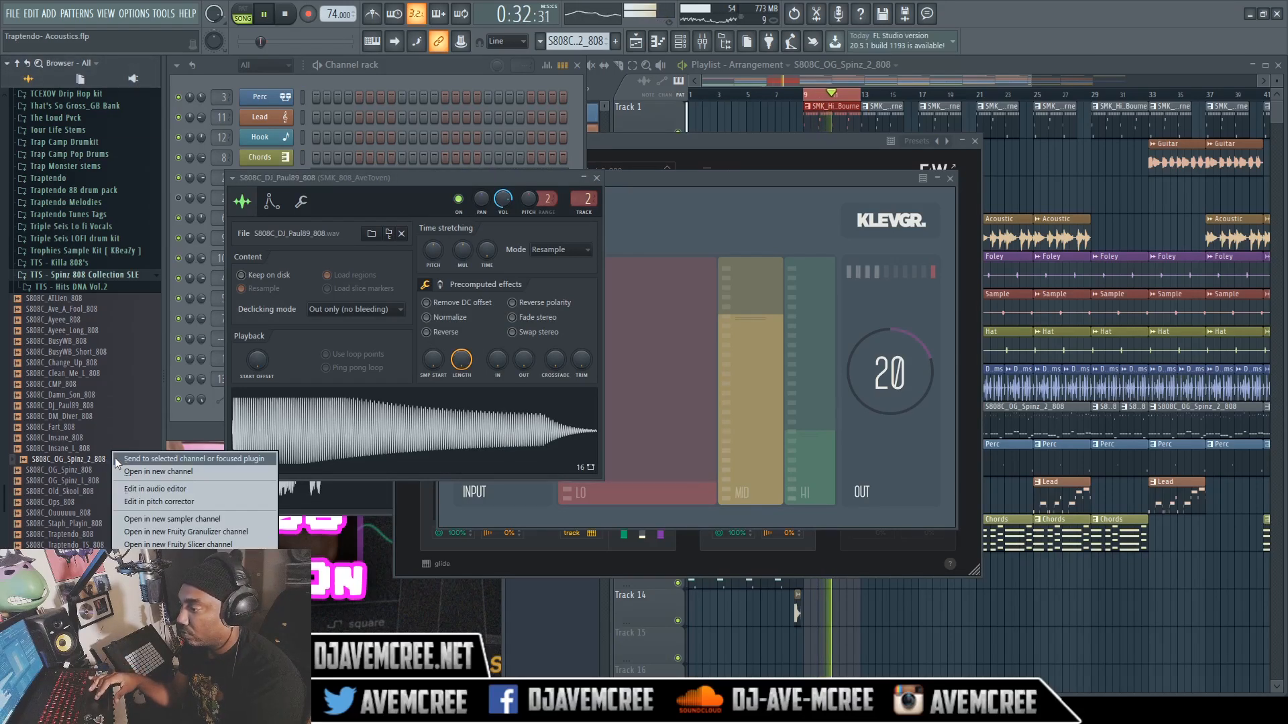
{"action": "left_click", "coordinate": [121, 459]}
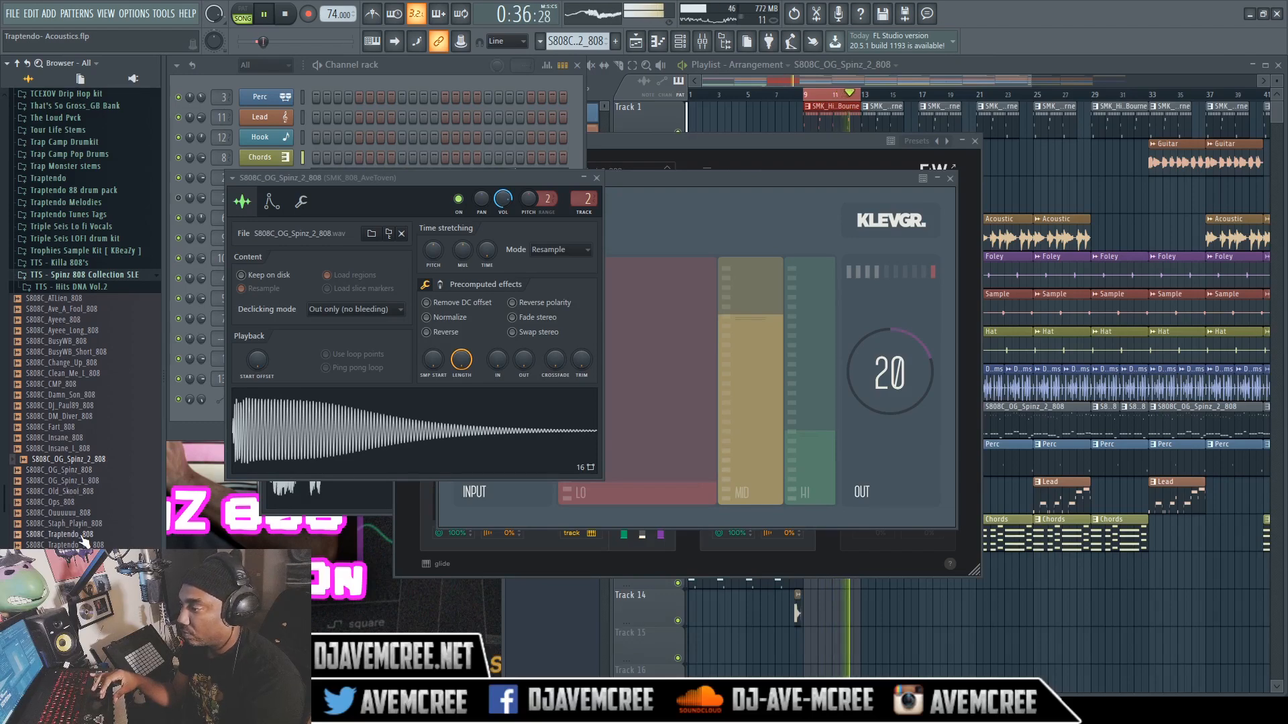
Audition S808C_ATLien_808 and S808C_Ayeee_Long_808 through SquashIt in the 808 channel
{"action": "right_click", "coordinate": [75, 299]}
{"action": "left_click", "coordinate": [94, 302]}
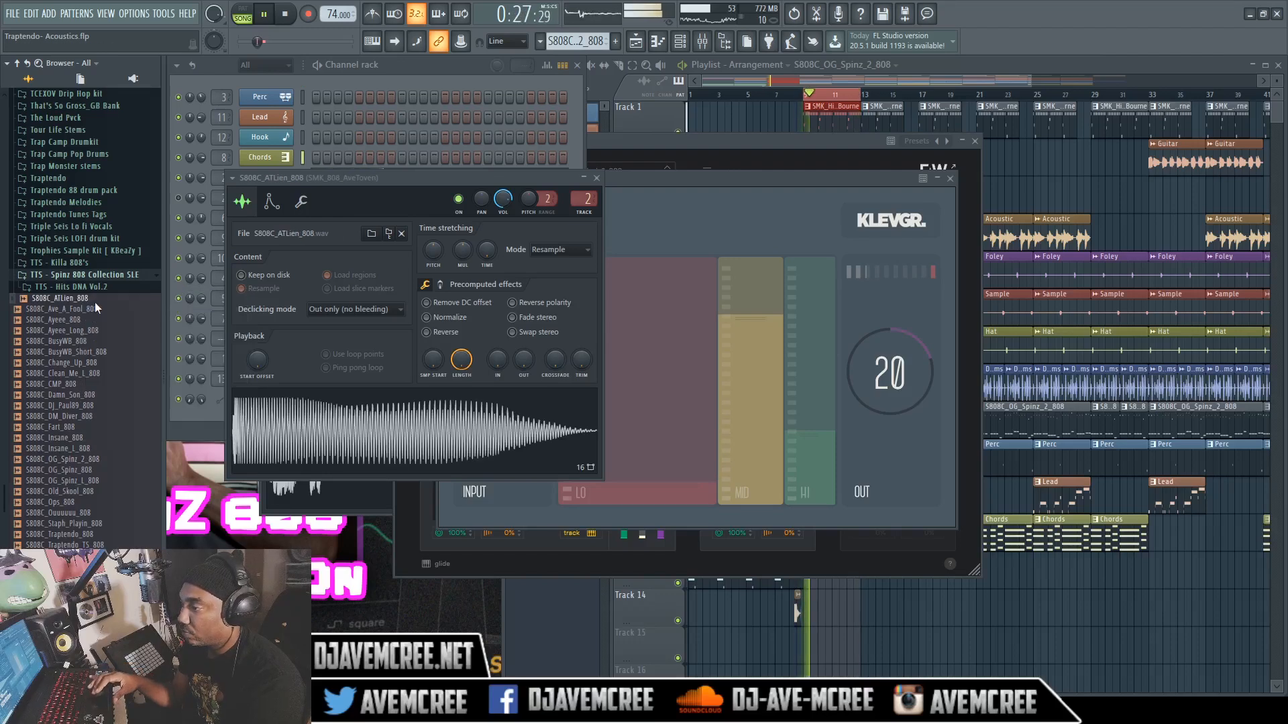
{"action": "right_click", "coordinate": [78, 332]}
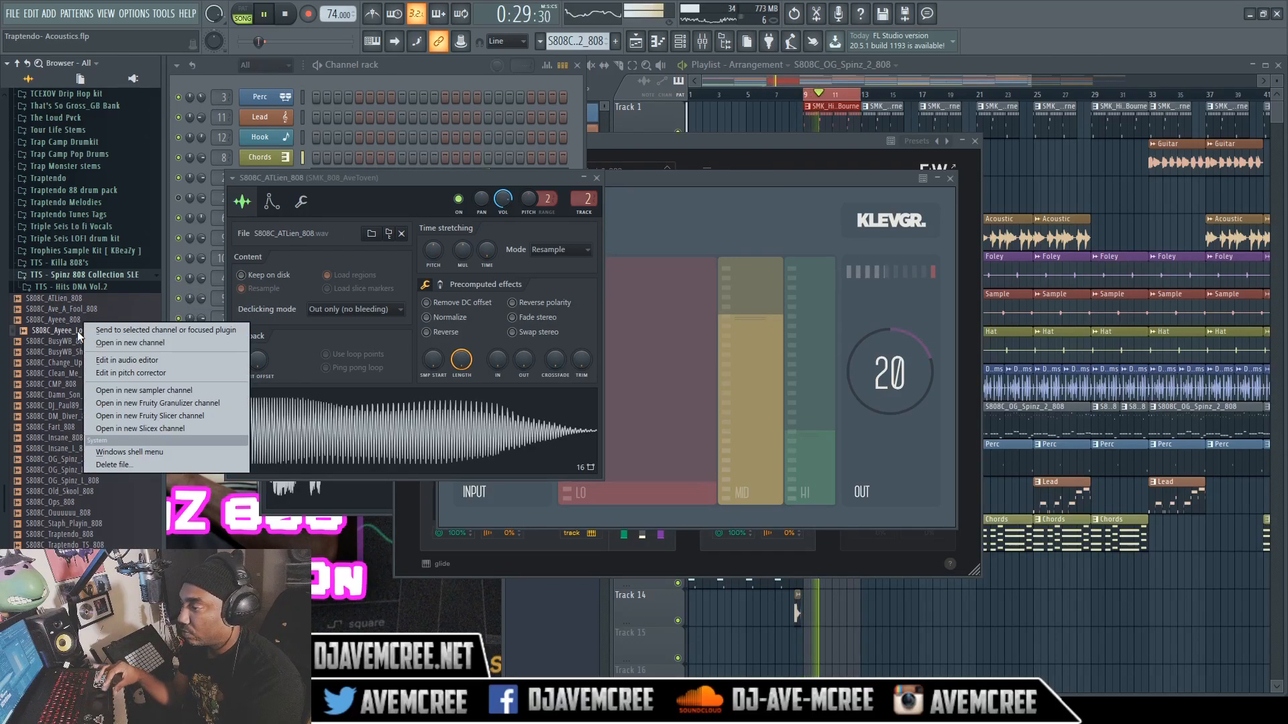
{"action": "left_click", "coordinate": [93, 333]}
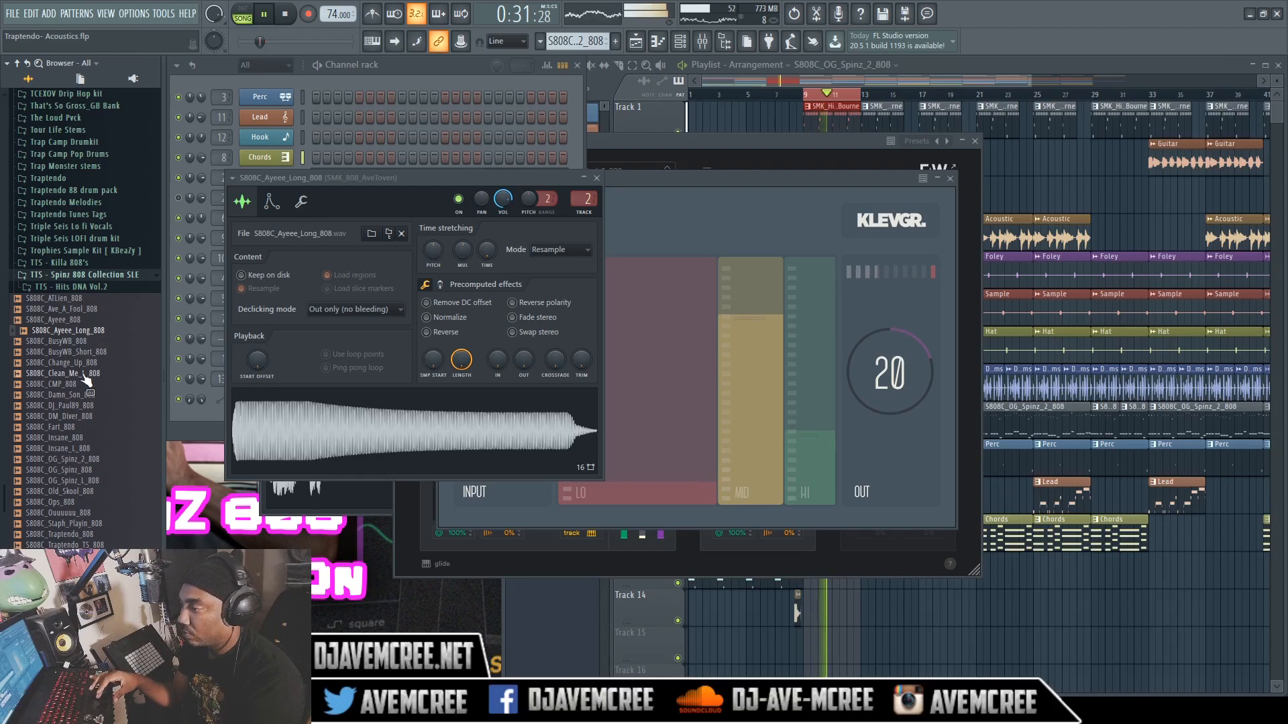
Audition S808C_Ouuuuuu_808 and S808C_Traptendo_TS_808 in the 808 channel, then stop playback
{"action": "right_click", "coordinate": [90, 512]}
{"action": "left_click", "coordinate": [94, 513]}
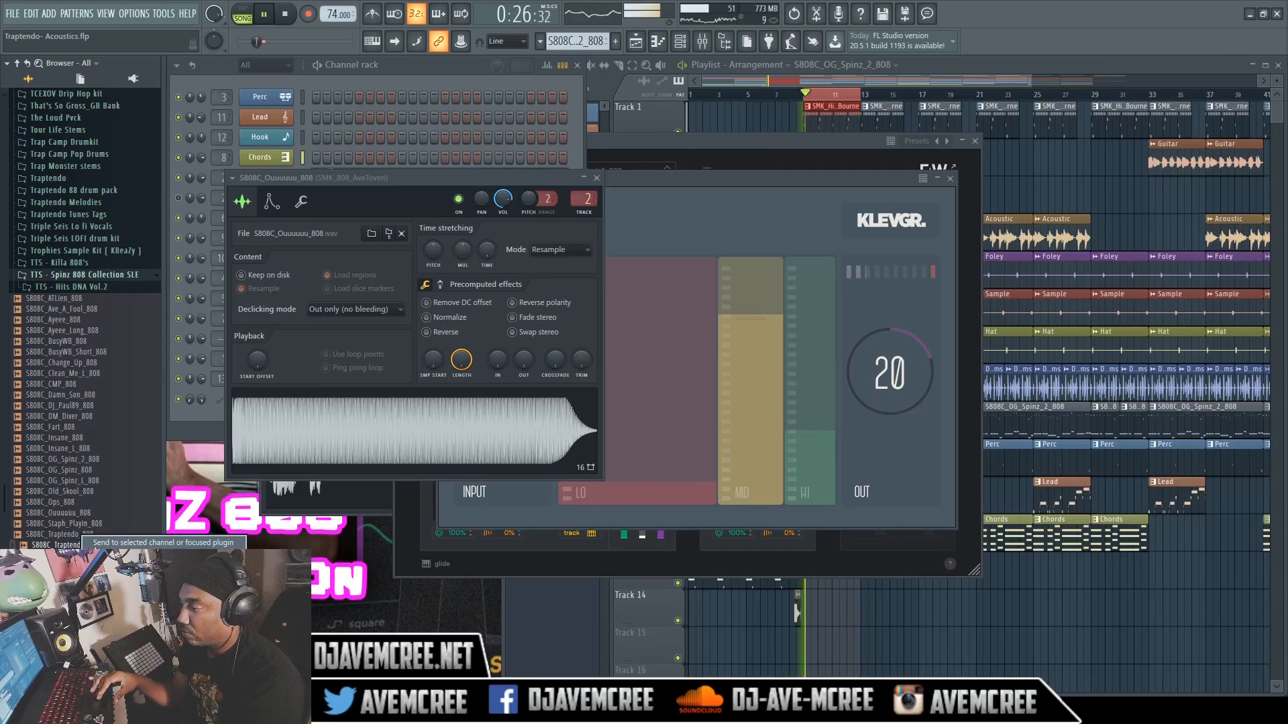
{"action": "left_click", "coordinate": [24, 545]}
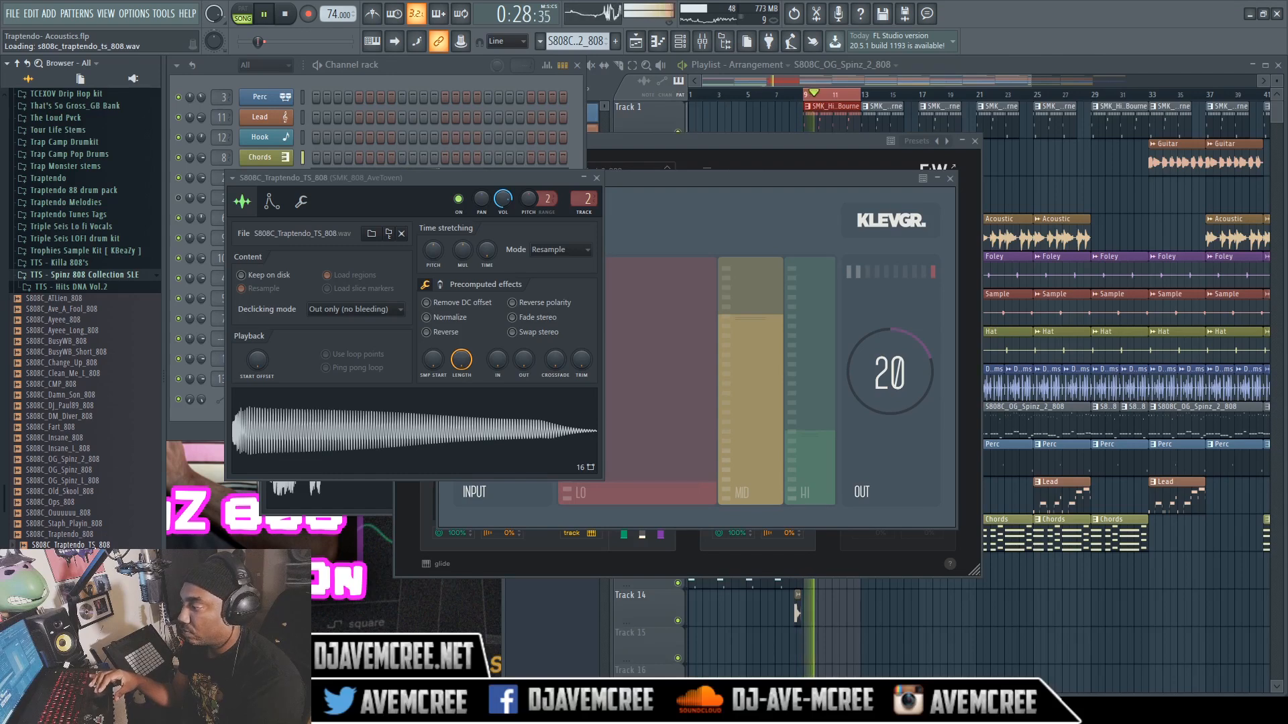
{"action": "key", "text": "space"}
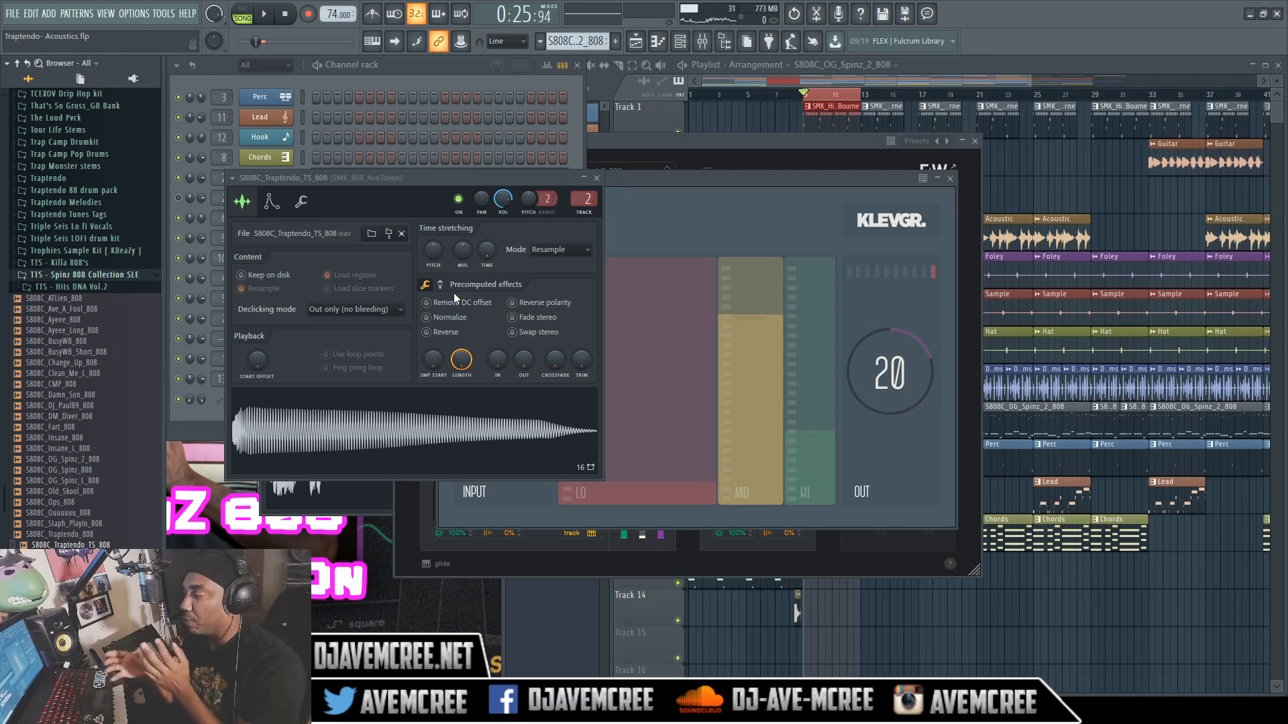
Expand the TTS - Hits DNA Vol.2 folder, load THDNA_Cash_Shit_808 into the 808 channel and play it, checking SquashIt in the mixer
{"action": "left_click", "coordinate": [122, 288]}
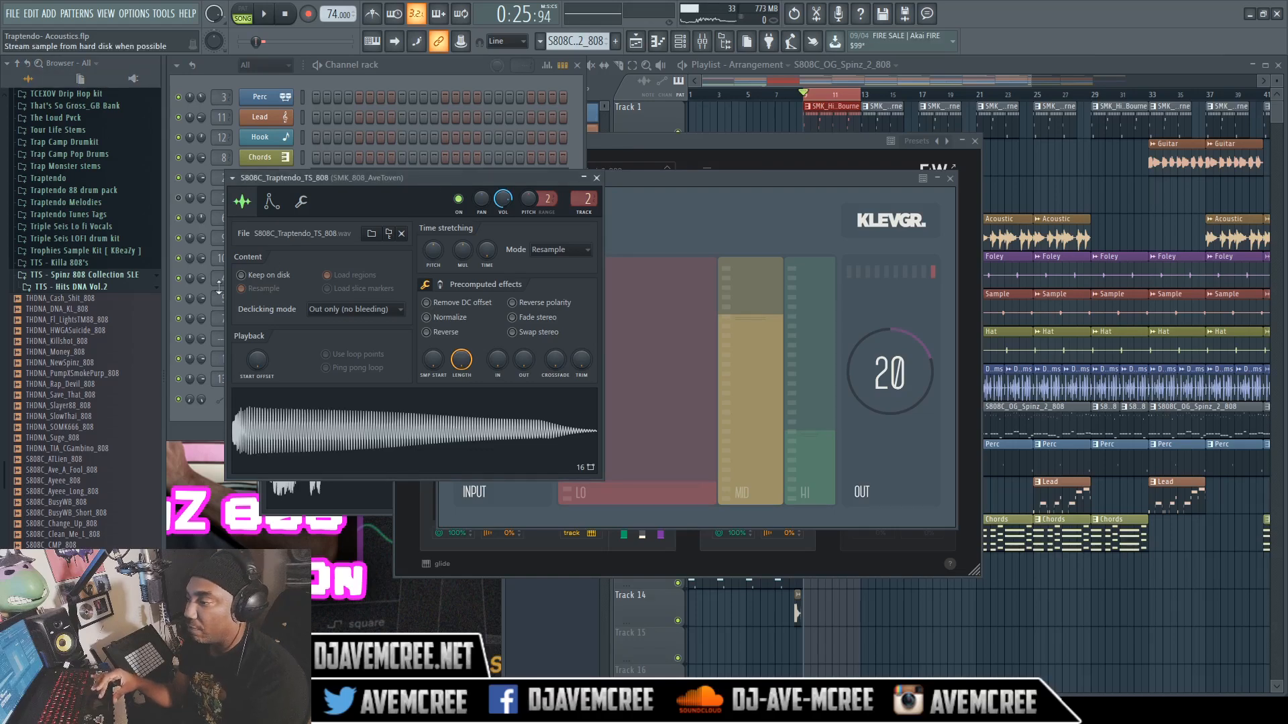
{"action": "right_click", "coordinate": [88, 298]}
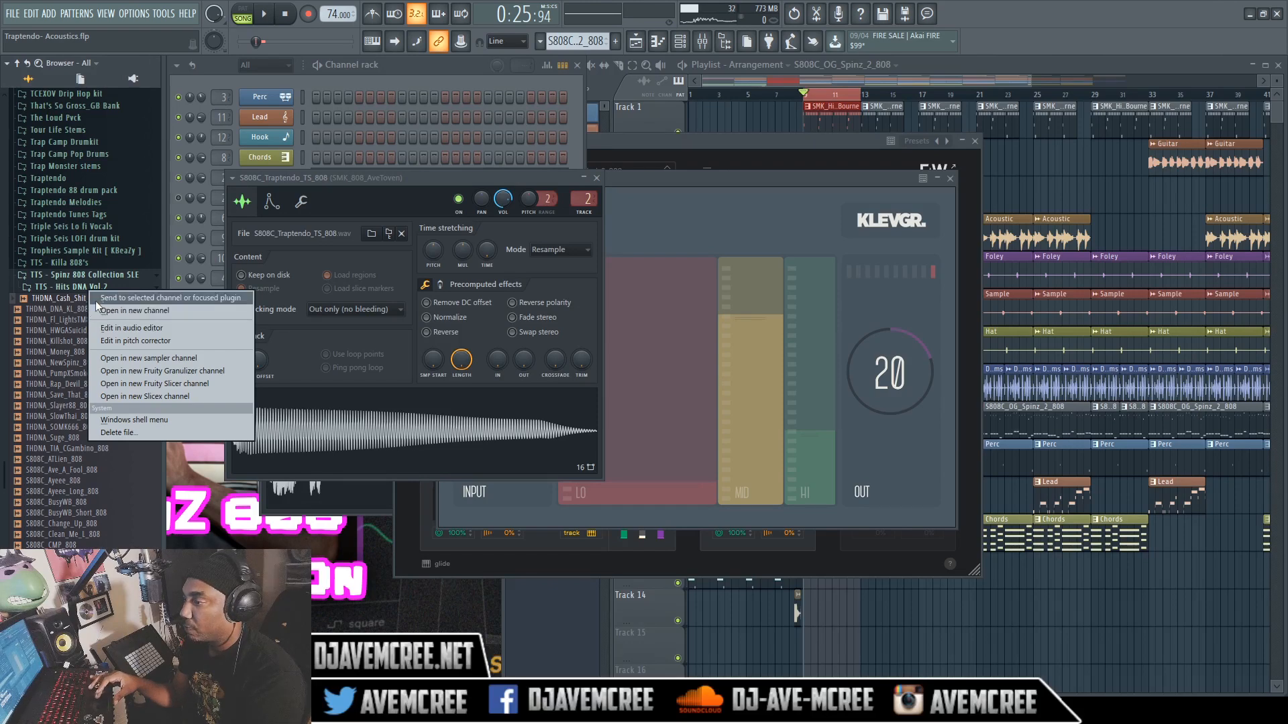
{"action": "left_click", "coordinate": [95, 306]}
{"action": "key", "text": "space"}
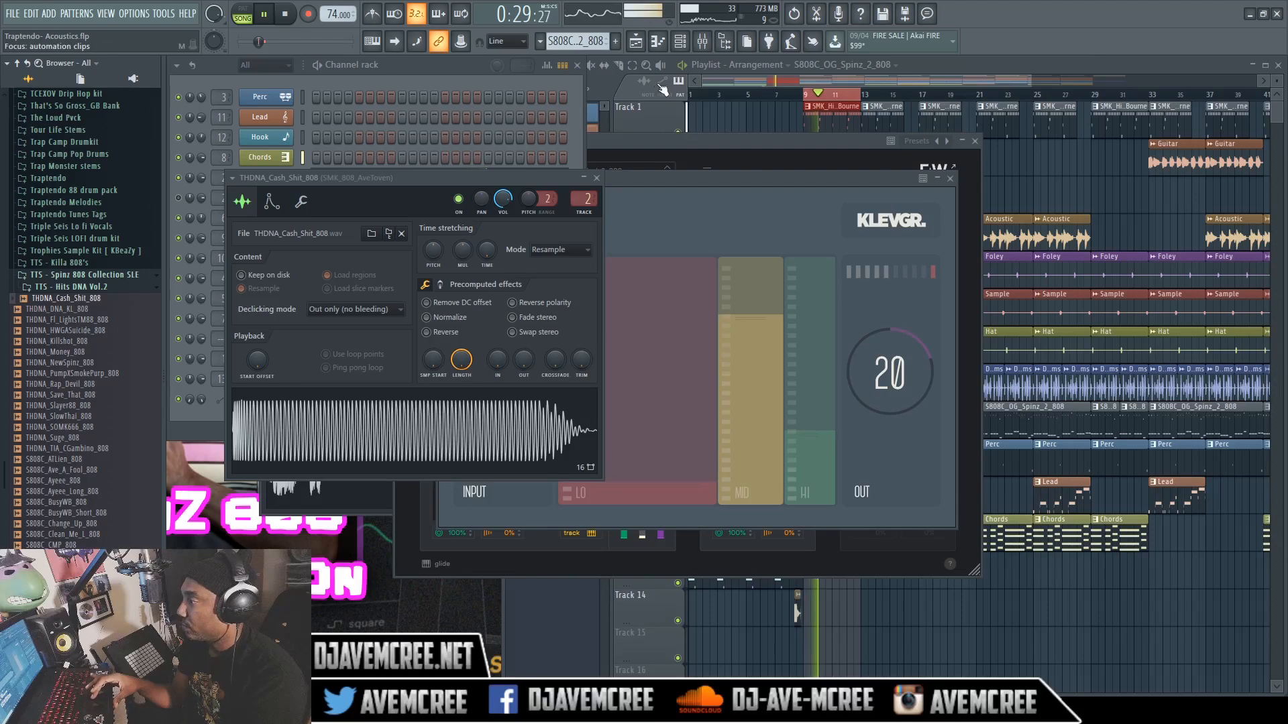
{"action": "left_click", "coordinate": [702, 44]}
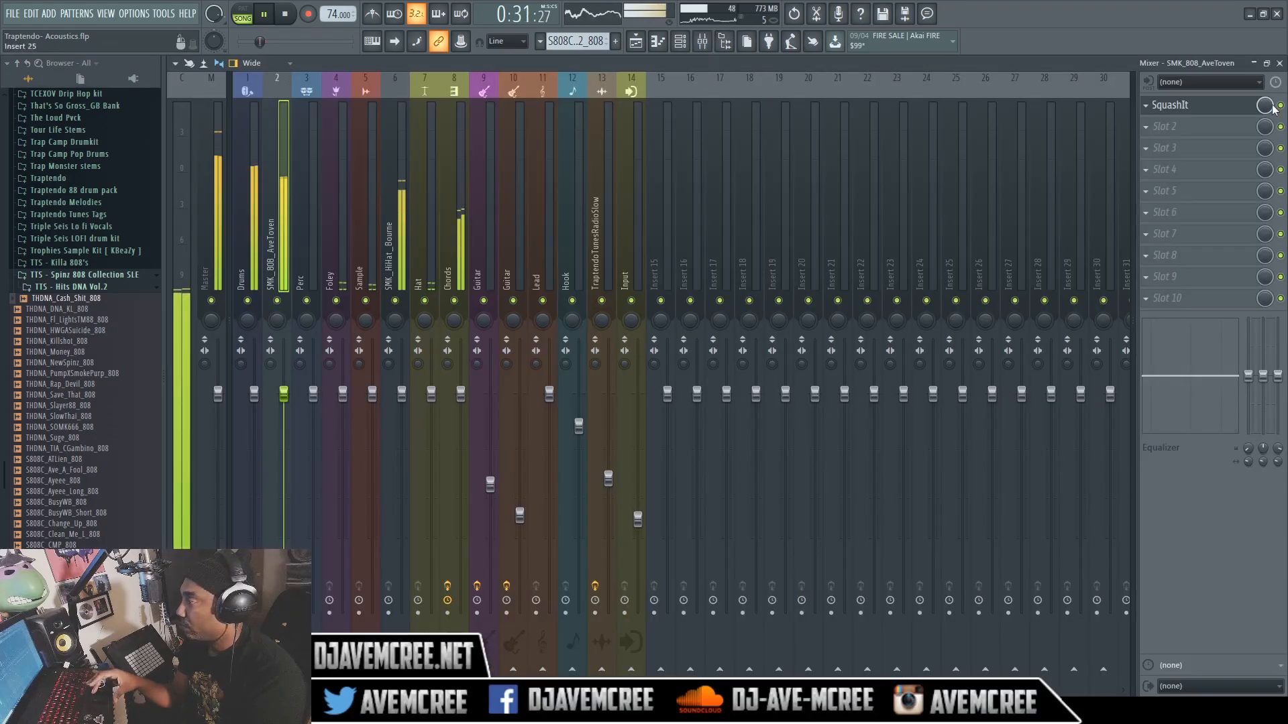
{"action": "left_click", "coordinate": [1279, 64]}
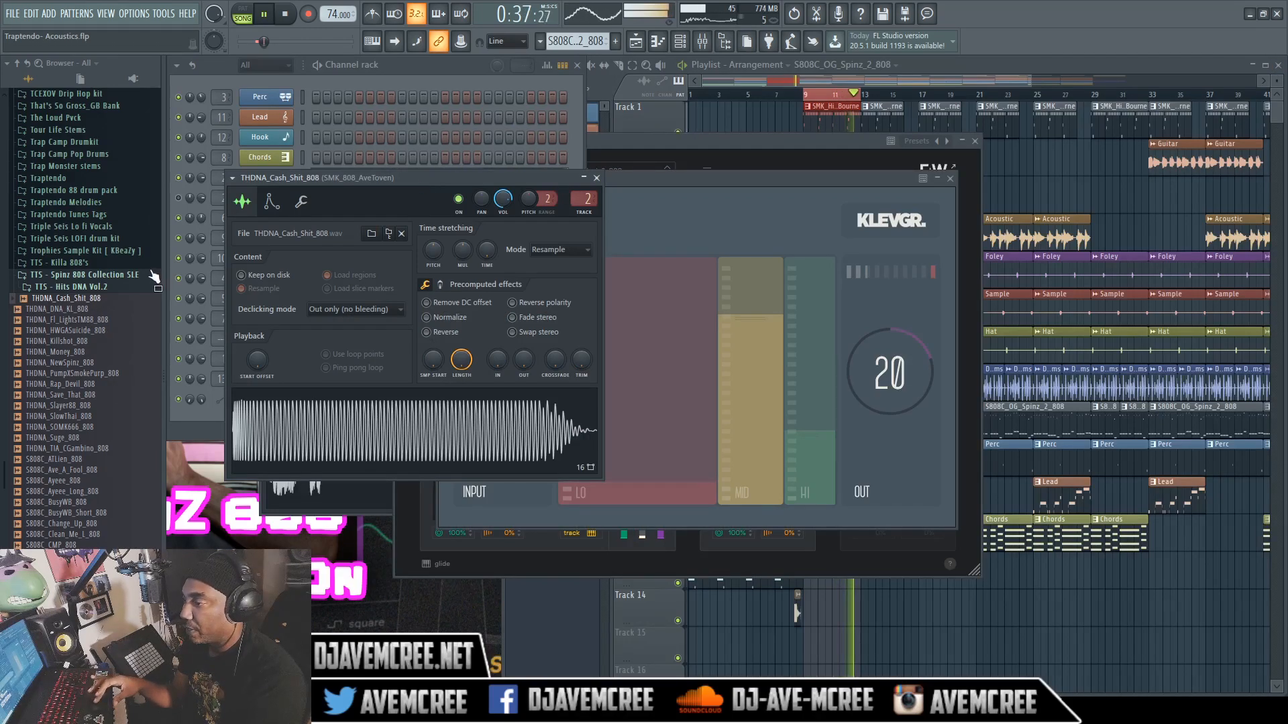
Audition THDNA_DNA_KL_808 and THDNA_Fl_LightsTM88_808 by loading each in turn into the 808 channel over the playing loop
{"action": "right_click", "coordinate": [100, 310]}
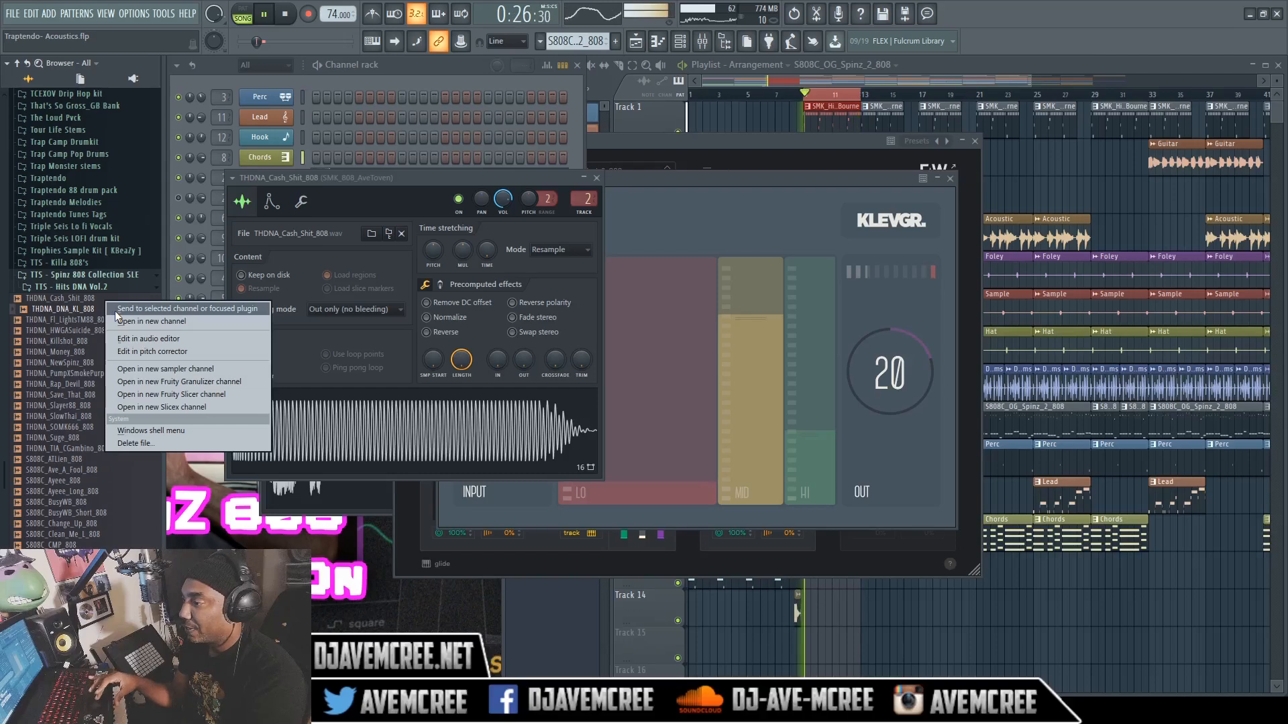
{"action": "left_click", "coordinate": [115, 309]}
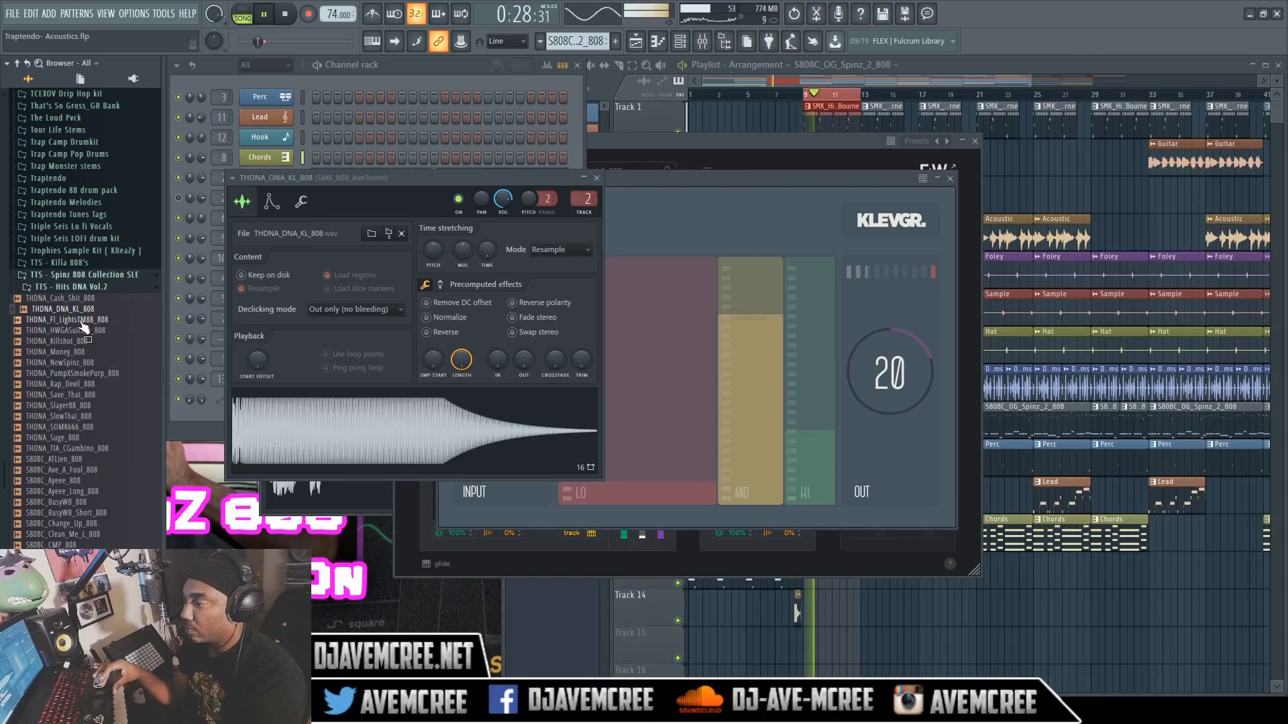
{"action": "right_click", "coordinate": [81, 321]}
{"action": "left_click", "coordinate": [90, 320]}
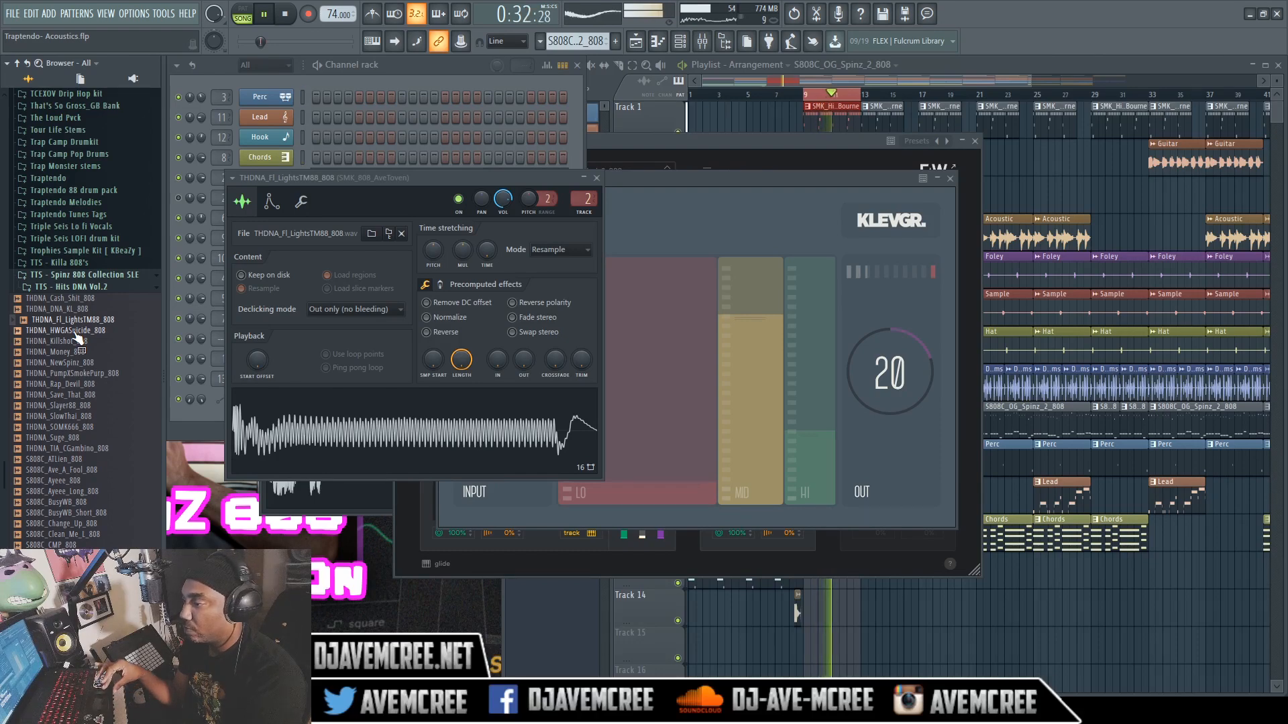
Audition THDNA_HWGASuicide_808 and THDNA_Killshot_808 in the 808 channel while the loop plays
{"action": "right_click", "coordinate": [75, 331]}
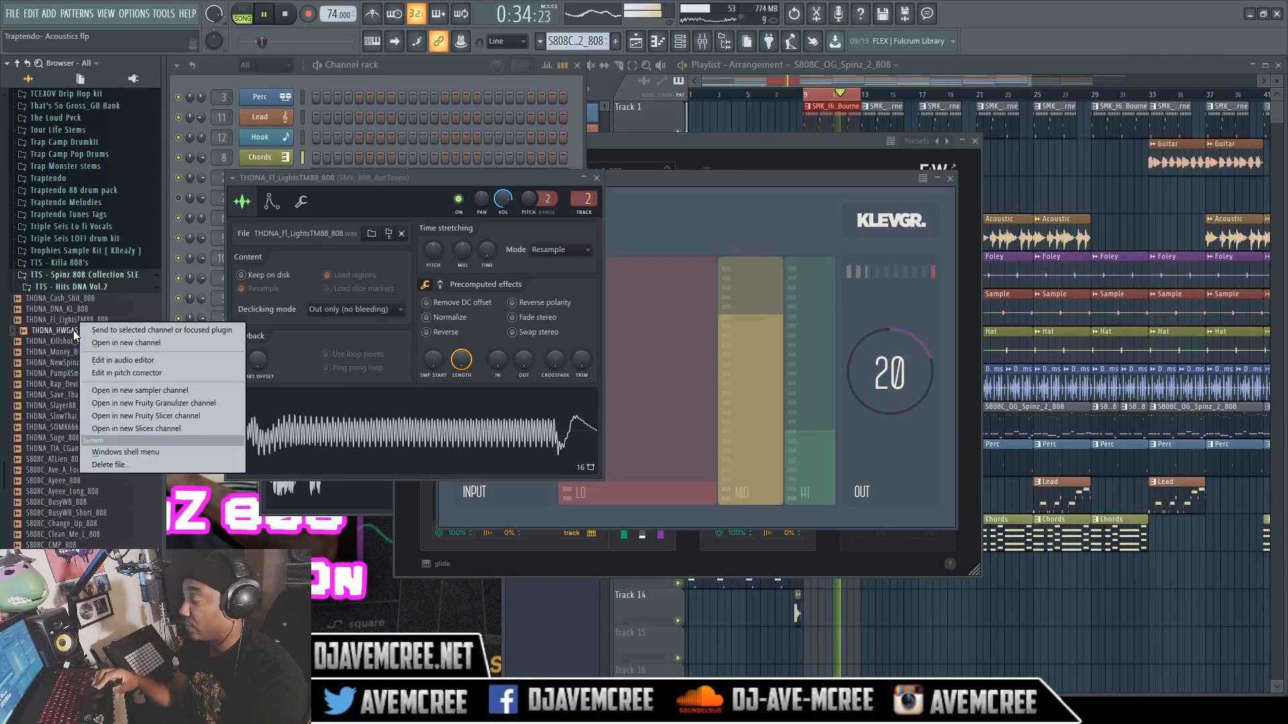
{"action": "left_click", "coordinate": [83, 331]}
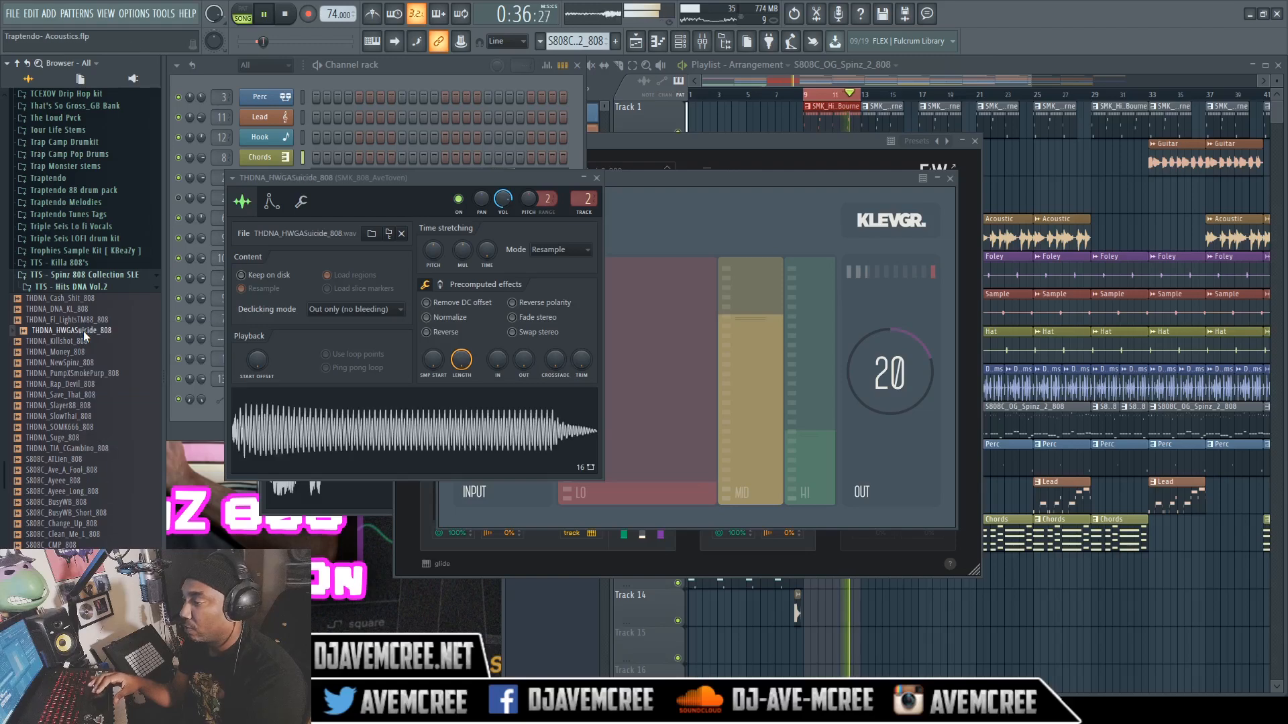
{"action": "right_click", "coordinate": [62, 344]}
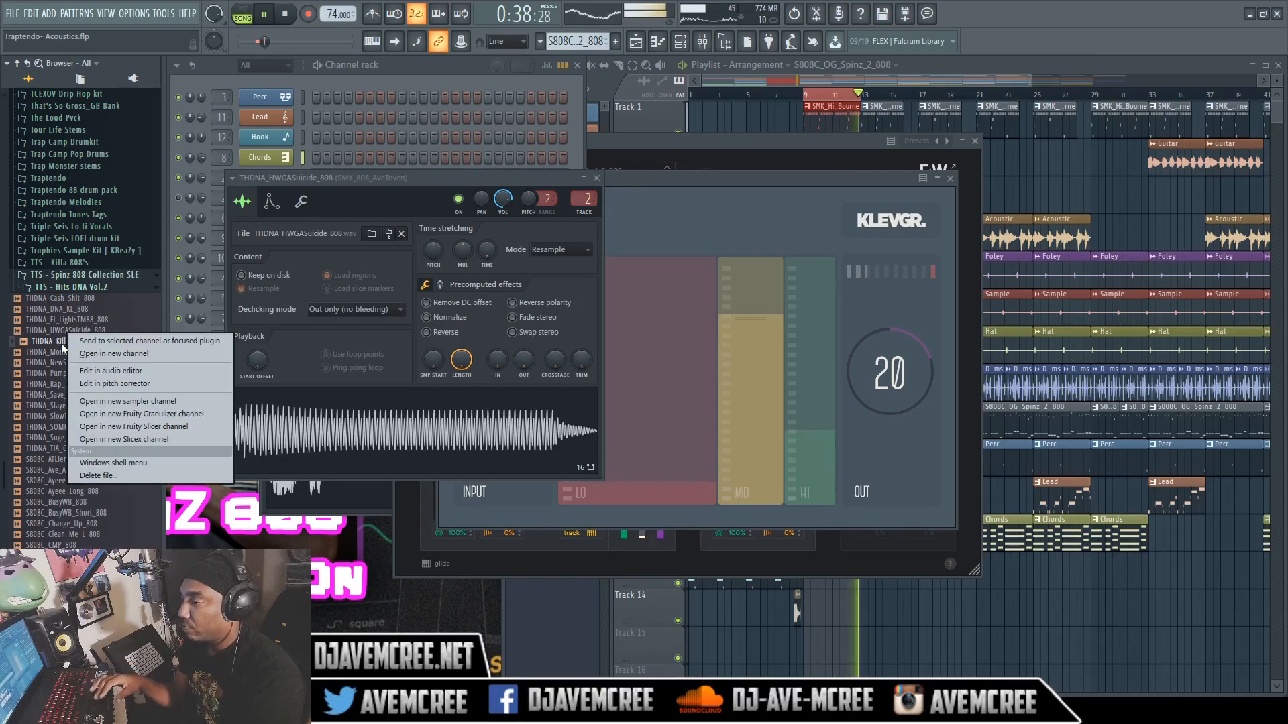
{"action": "left_click", "coordinate": [71, 343]}
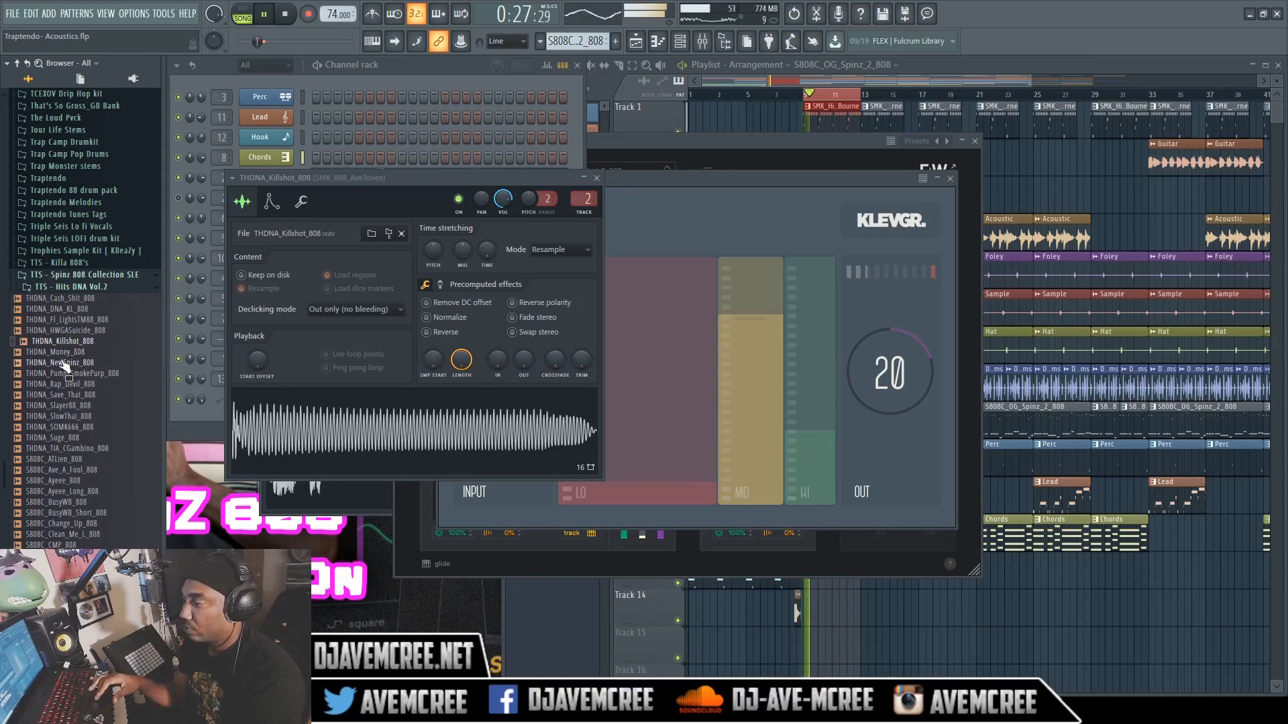
Load THDNA_NewSpinz_808 and THDNA_Rap_Devil_808 in turn into the 808 channel to hear them over the loop
{"action": "right_click", "coordinate": [62, 362]}
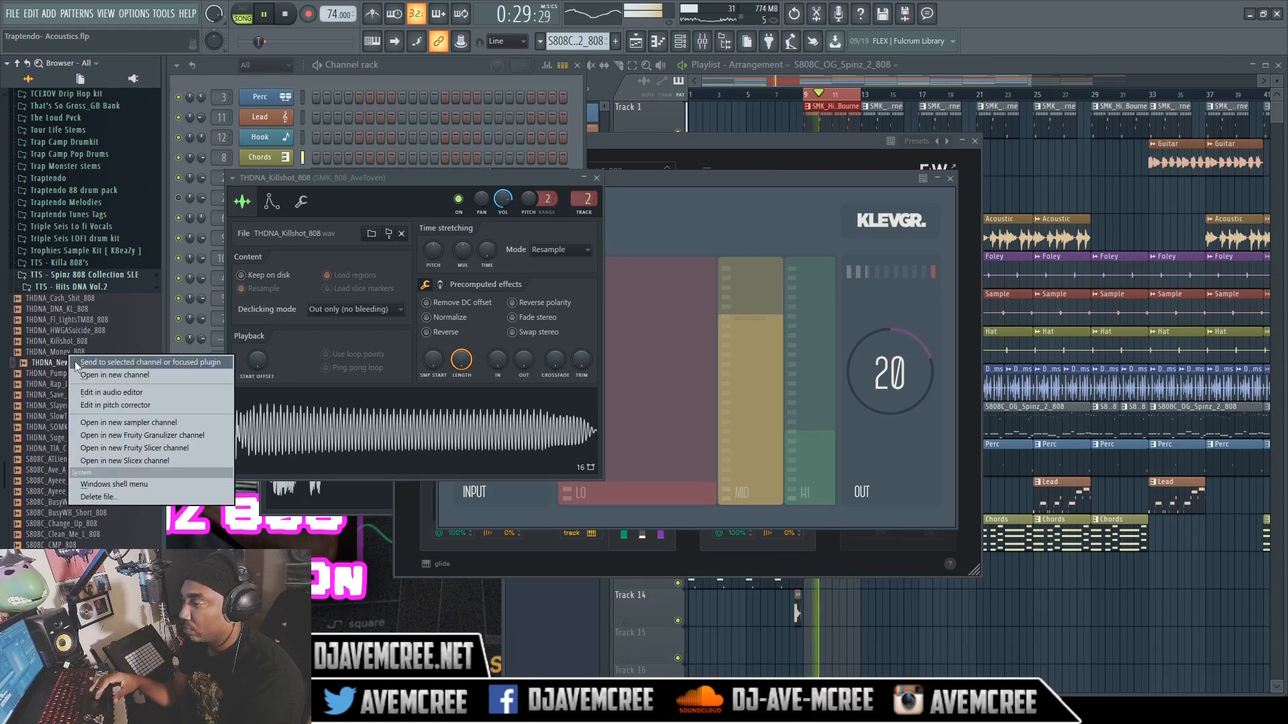
{"action": "left_click", "coordinate": [75, 361]}
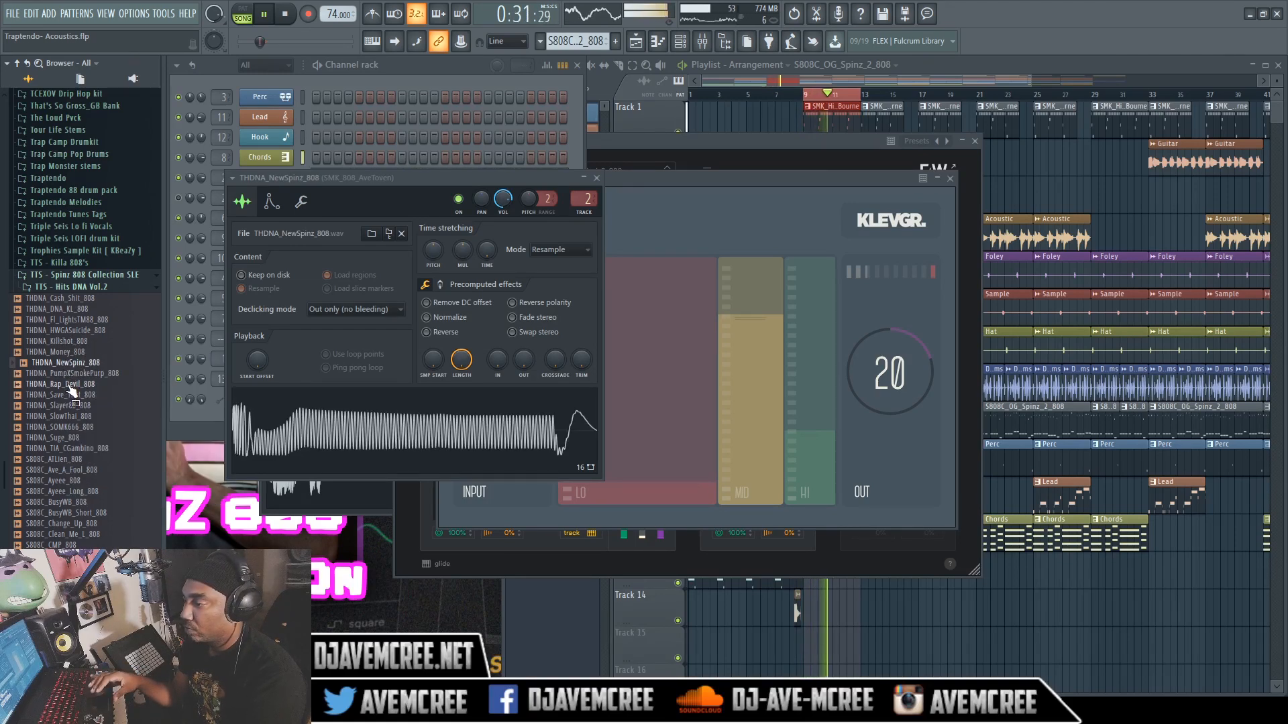
{"action": "right_click", "coordinate": [68, 385]}
{"action": "left_click", "coordinate": [83, 384]}
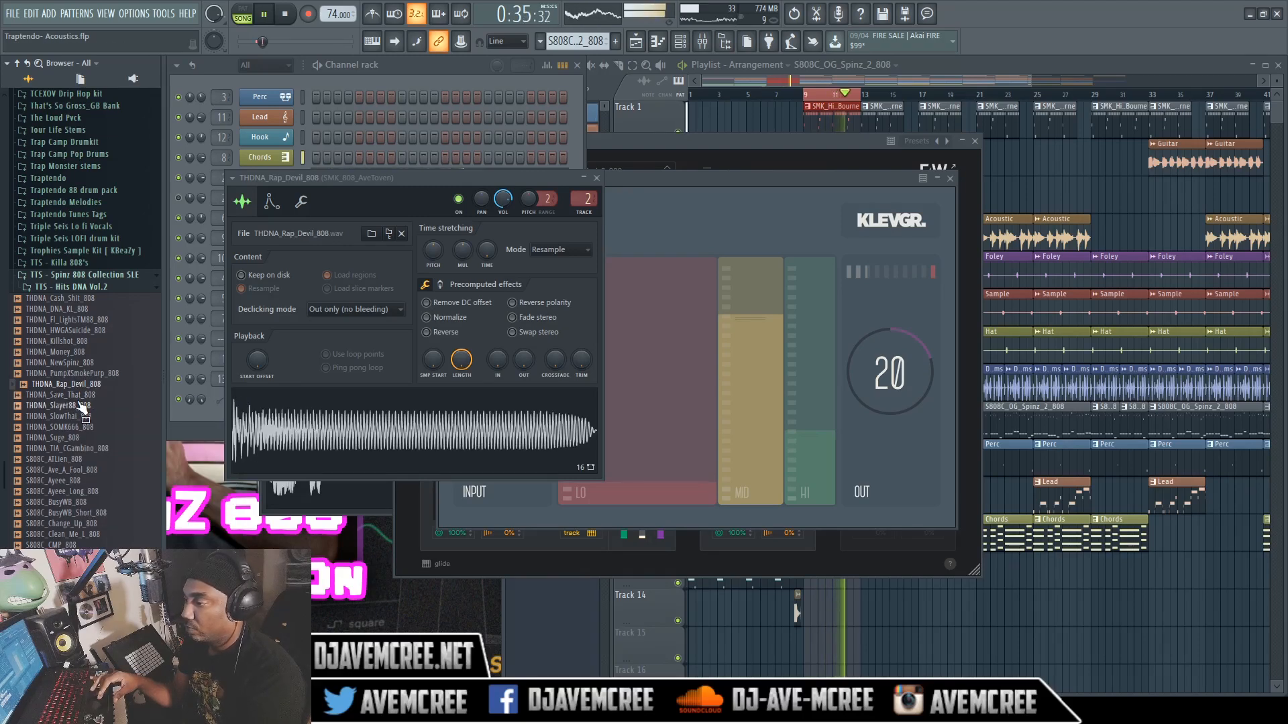
Audition THDNA_Suge_808 and THDNA_SOMK666_808 in the 808 channel, then stop playback
{"action": "right_click", "coordinate": [70, 441]}
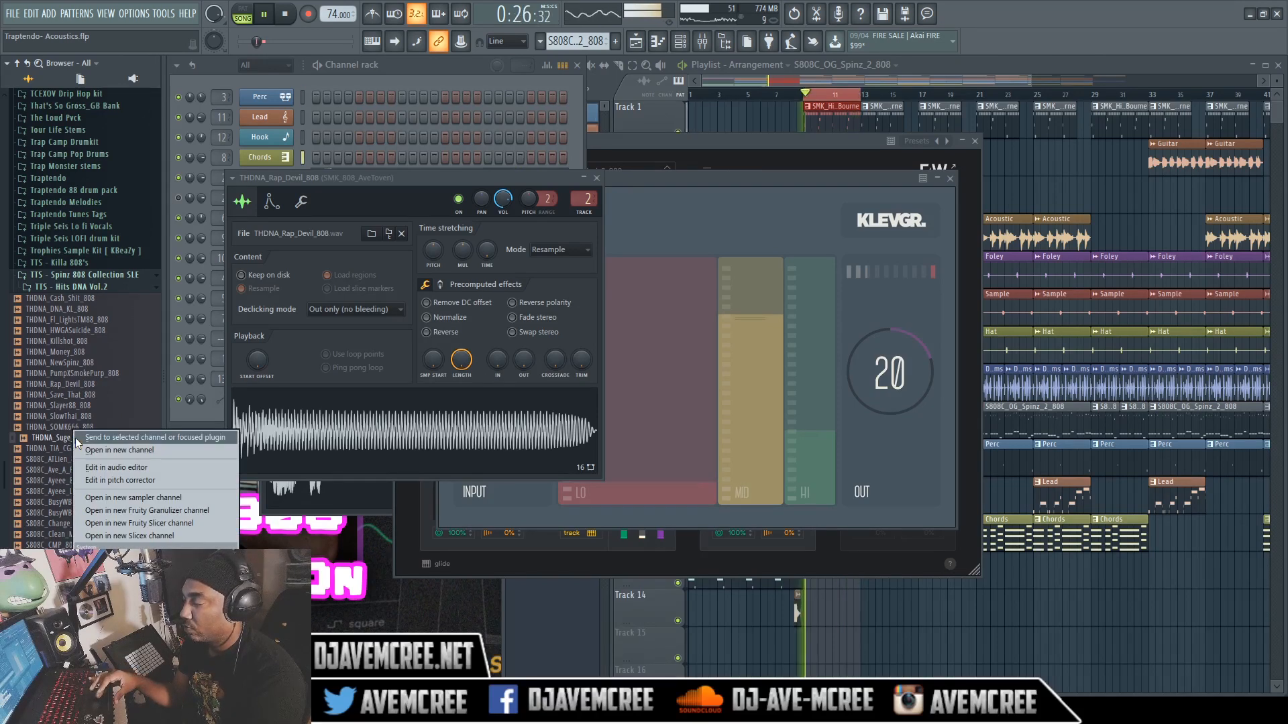
{"action": "left_click", "coordinate": [75, 437]}
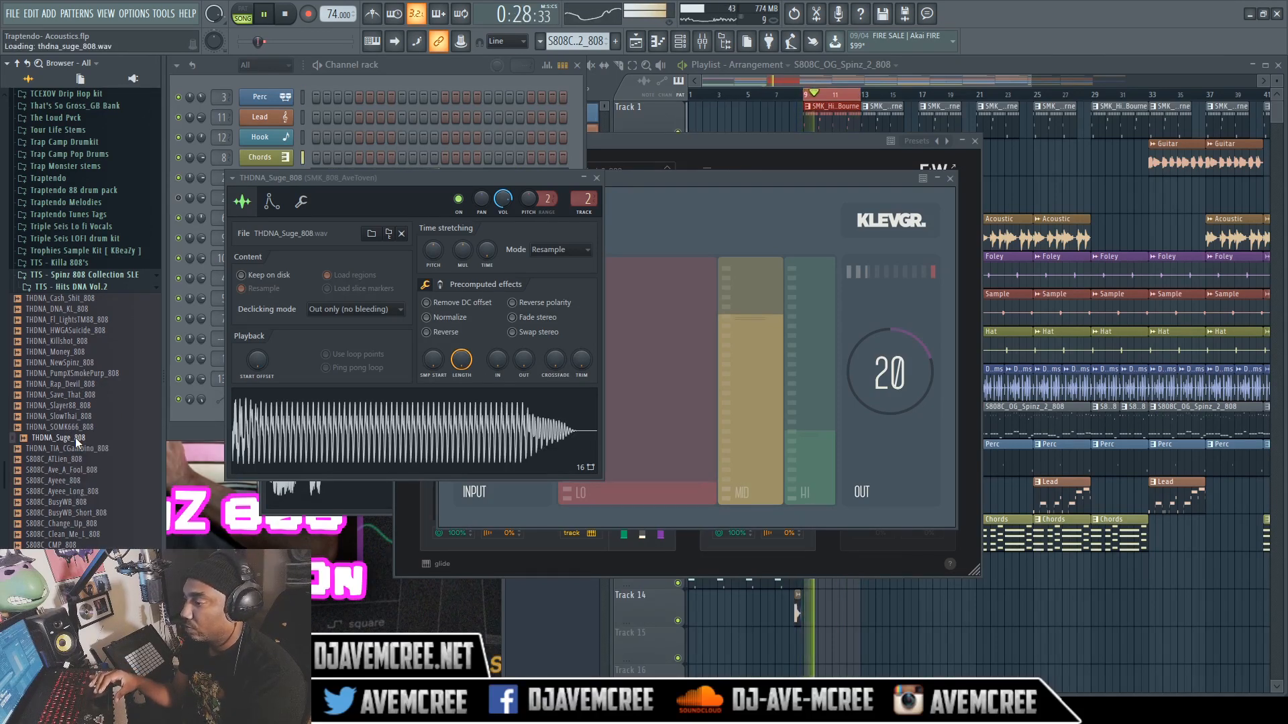
{"action": "left_click_drag", "start_coordinate": [75, 436], "coordinate": [81, 435]}
{"action": "right_click", "coordinate": [78, 427]}
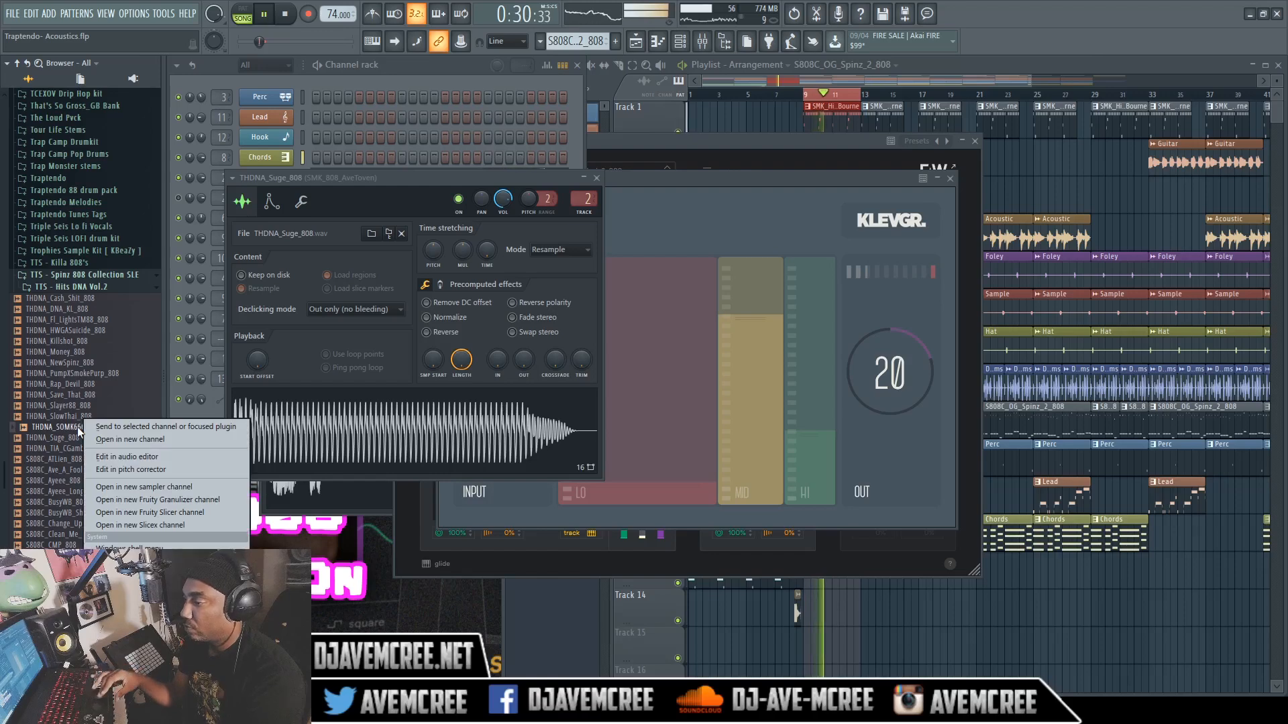
{"action": "left_click", "coordinate": [90, 424]}
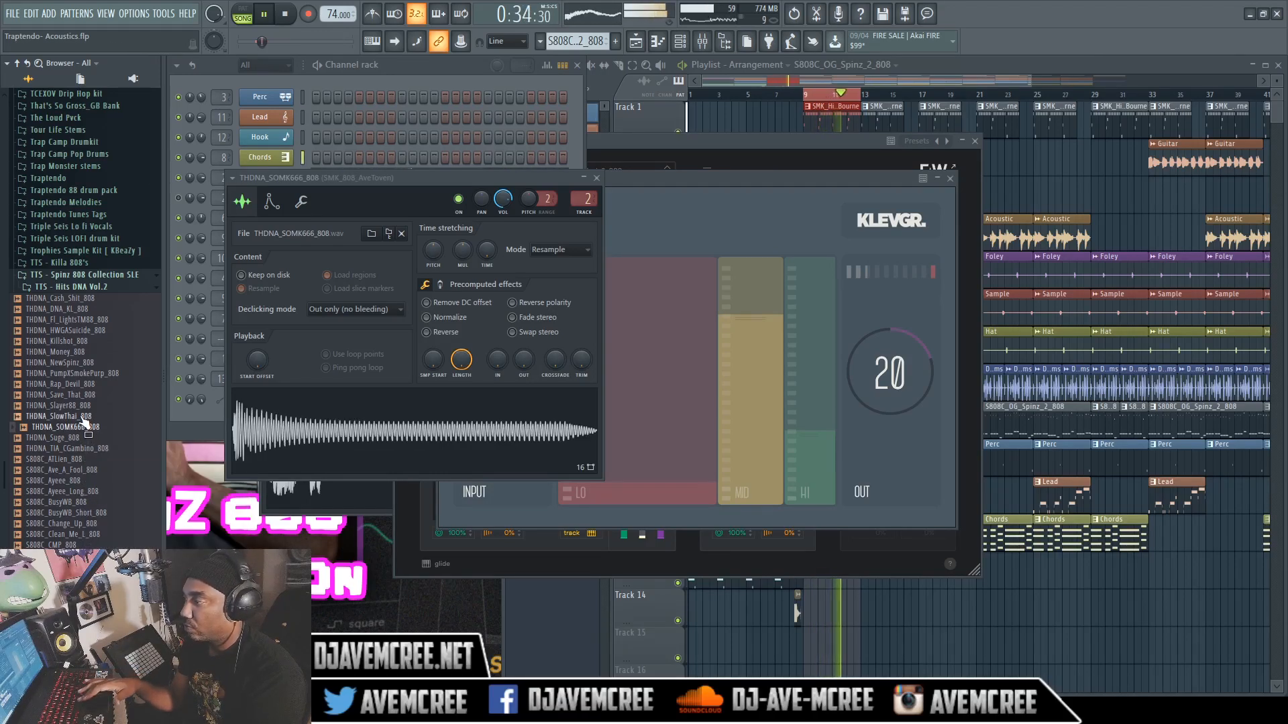
{"action": "key", "text": "space"}
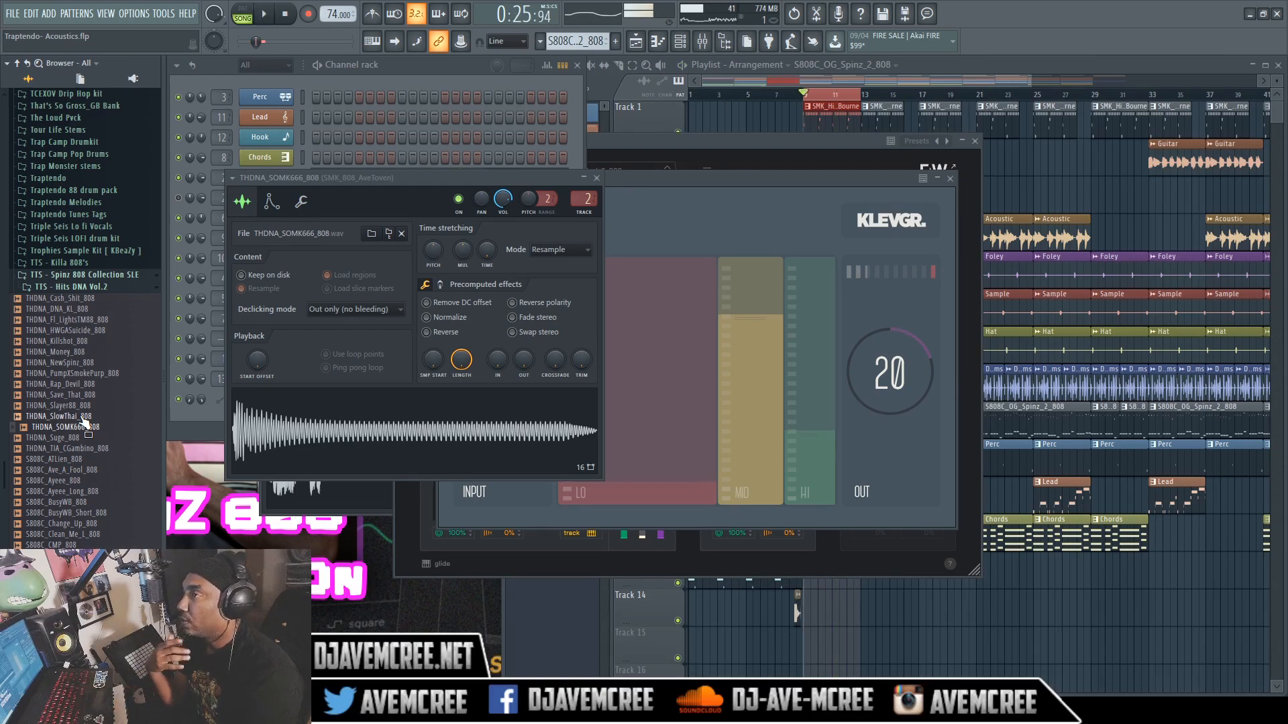